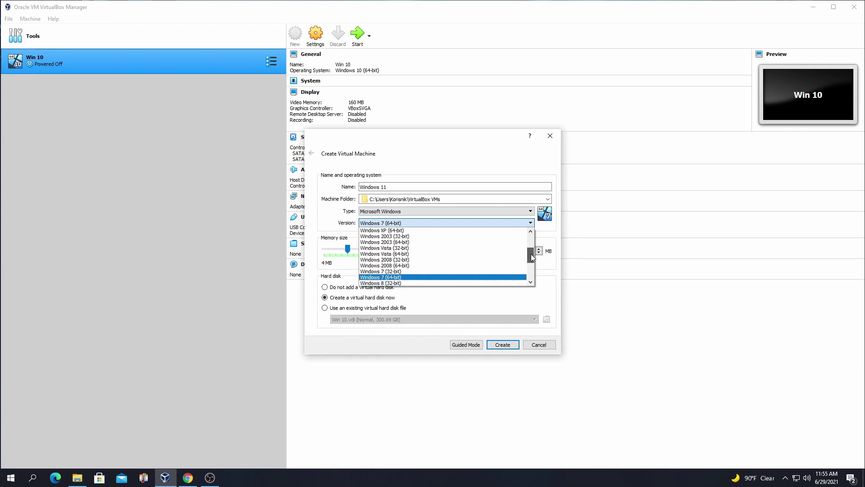
Set the new Windows 11 machine's version to Windows 10 (64-bit), increase its memory size and proceed with a new virtual hard disk
drag(534, 249, 532, 273)
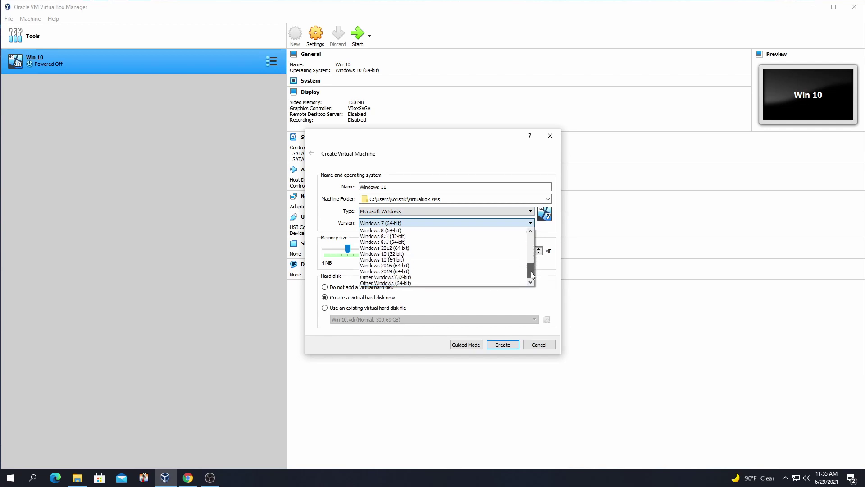
click(451, 260)
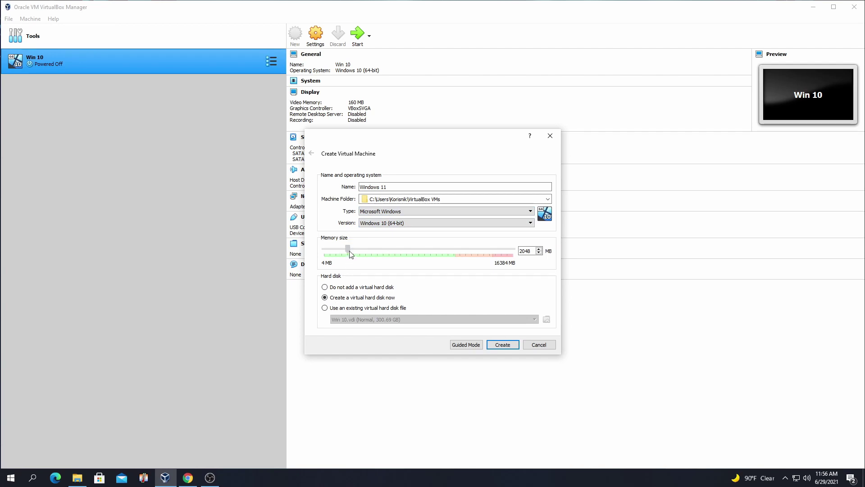
drag(351, 255, 398, 257)
click(502, 344)
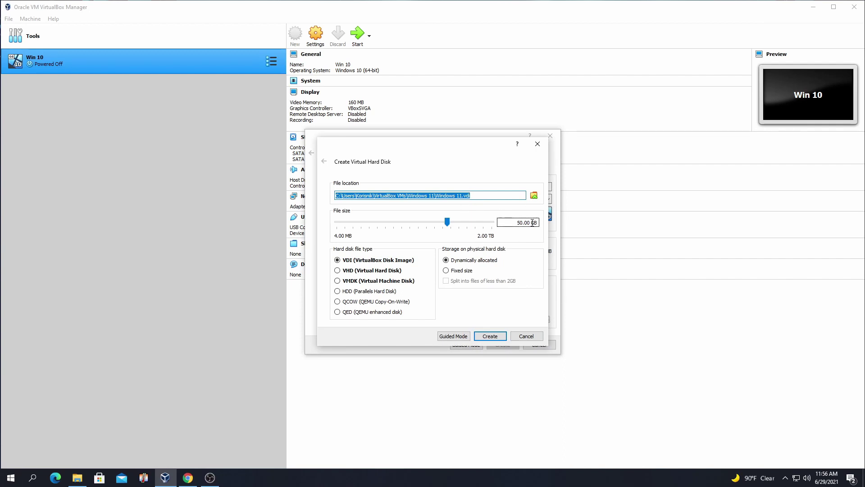
Create the dynamically allocated VDI hard disk with a size of about 101.21 GB
click(517, 222)
mouse_move(447, 222)
mouse_down()
mouse_move(491, 227)
mouse_move(346, 227)
mouse_move(493, 227)
mouse_move(459, 229)
mouse_up()
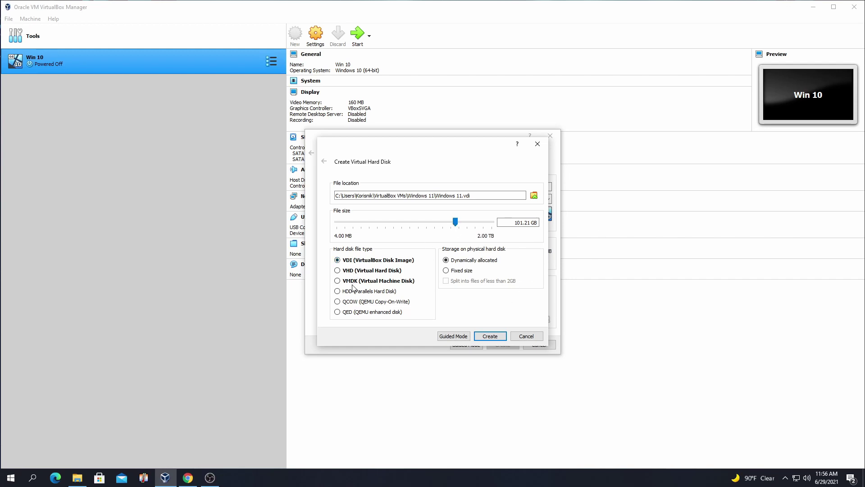
click(487, 337)
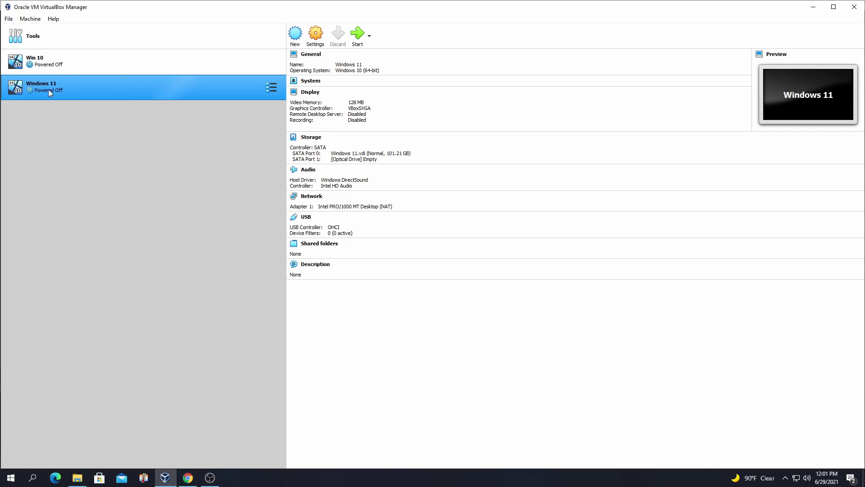
Open the Windows 11 machine's settings and examine the shared clipboard and drag-and-drop choices in the advanced general options
click(315, 36)
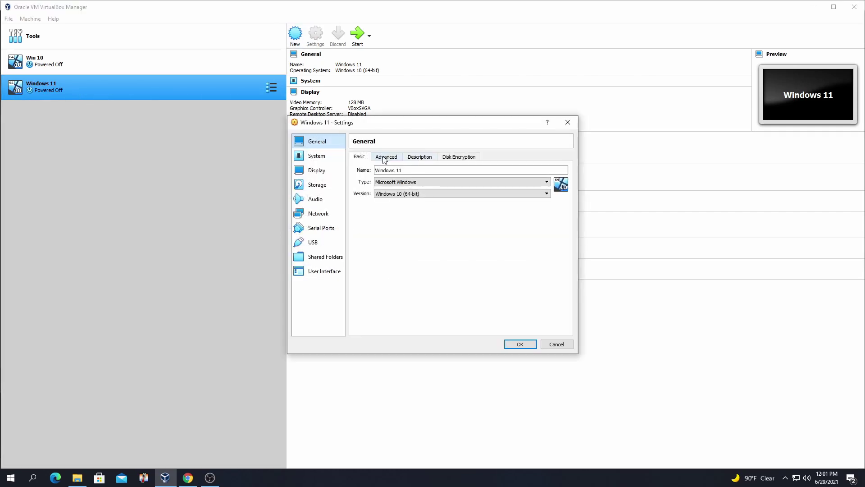
click(386, 157)
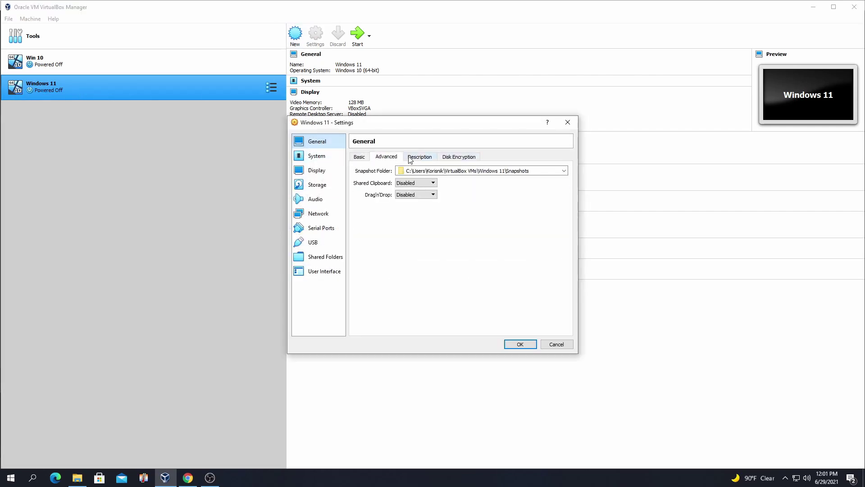
click(419, 157)
click(386, 157)
click(428, 181)
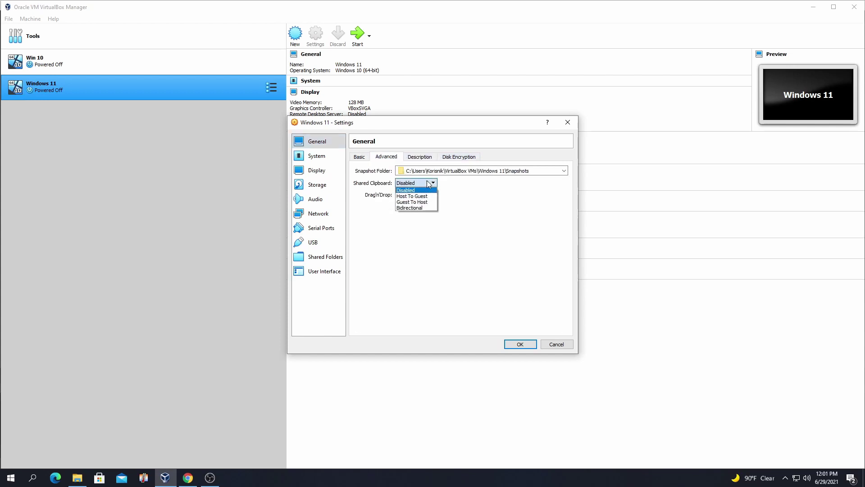
click(455, 200)
click(423, 194)
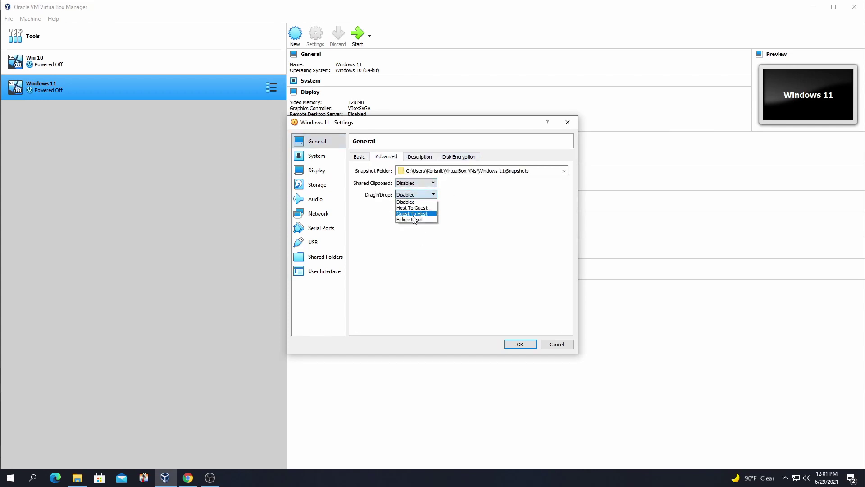
Review the machine's system, display, storage, audio, network, serial port, USB, shared folder and user interface settings
click(317, 155)
click(317, 169)
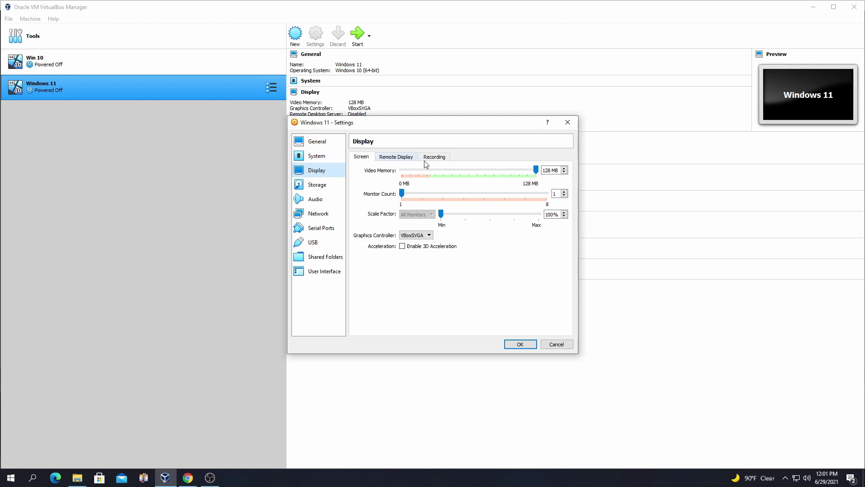
click(324, 185)
click(326, 199)
click(328, 213)
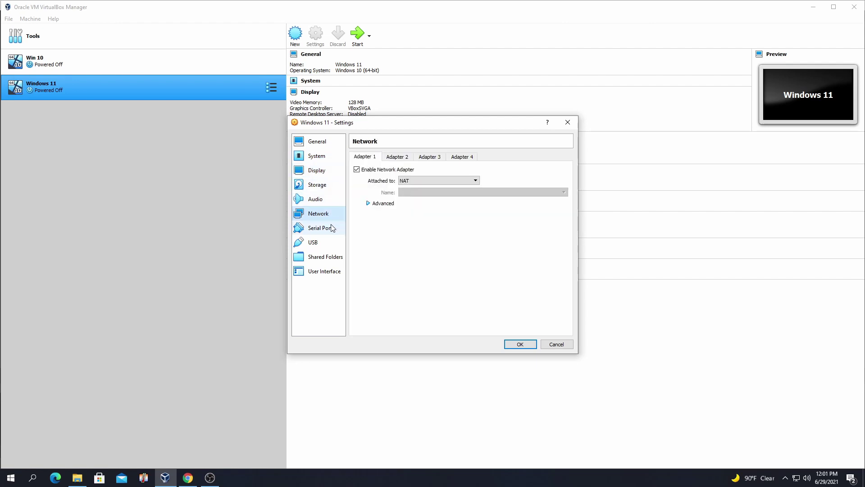
click(331, 227)
click(332, 242)
click(331, 256)
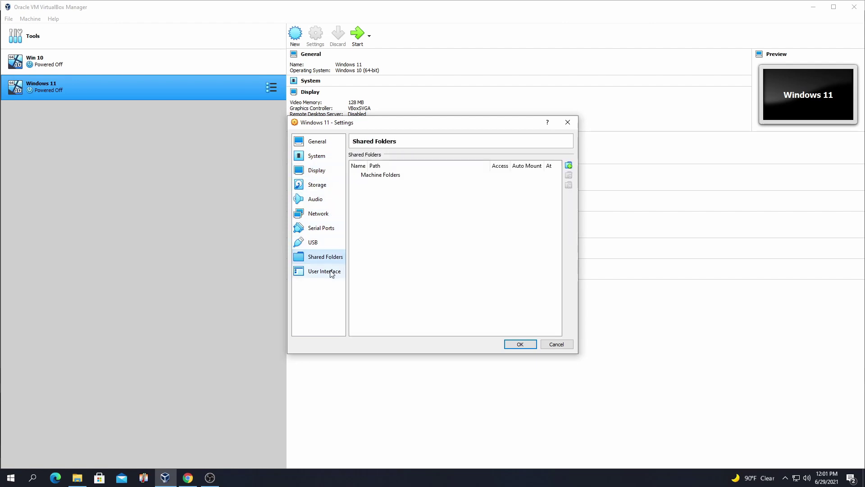
click(330, 272)
click(315, 171)
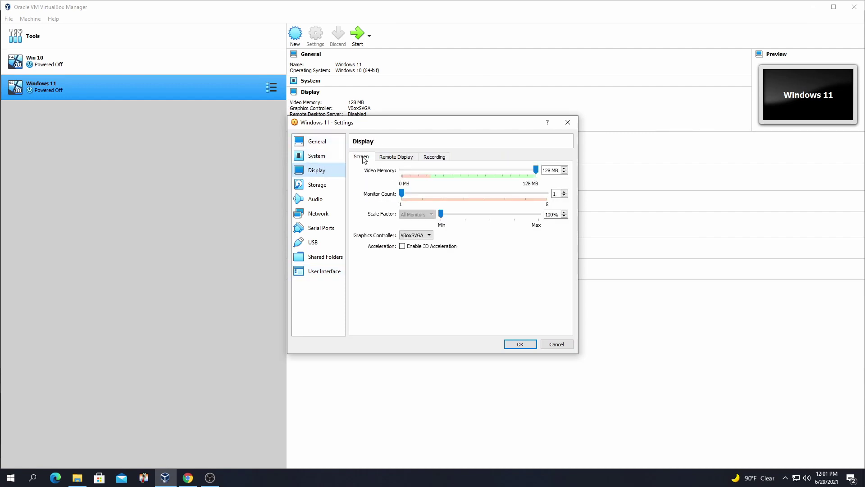
Assign 6 processors to the Windows 11 machine and save the settings
click(317, 155)
click(402, 156)
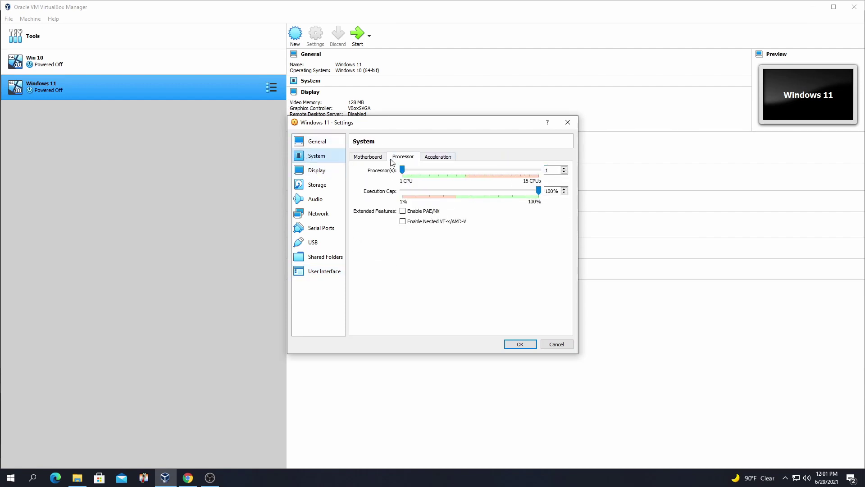
drag(402, 169, 447, 169)
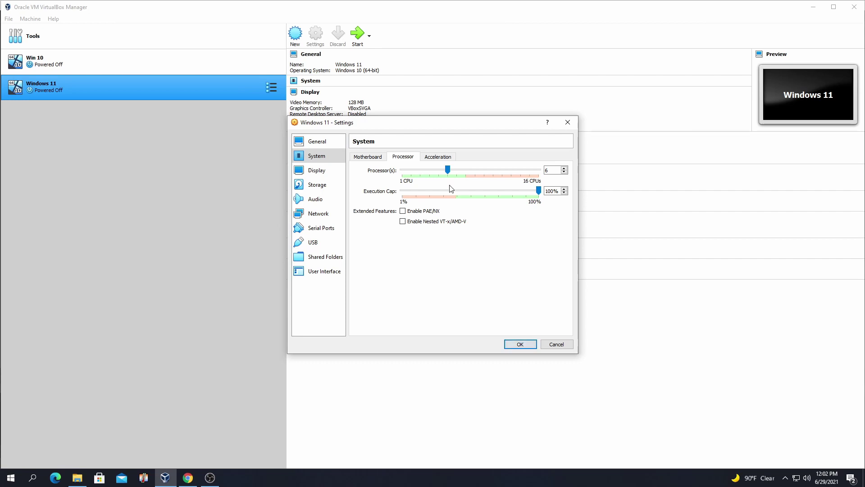
click(519, 344)
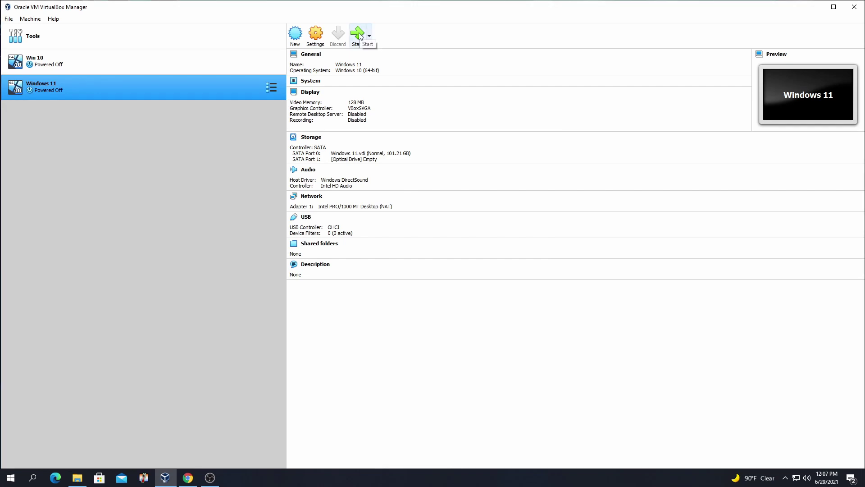
Start the Windows 11 machine and add the Windows 11 x64 disc image from the Windows 11 Original folder to the optical disks
click(357, 36)
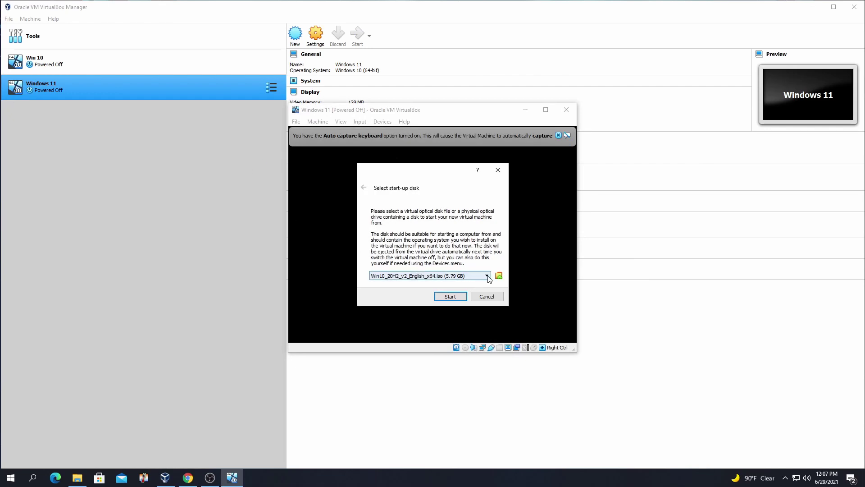
click(487, 276)
click(487, 275)
click(498, 276)
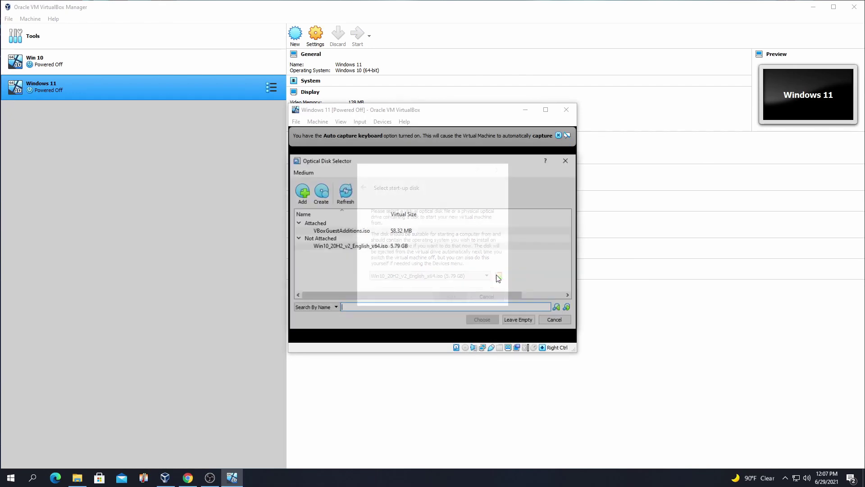
click(303, 191)
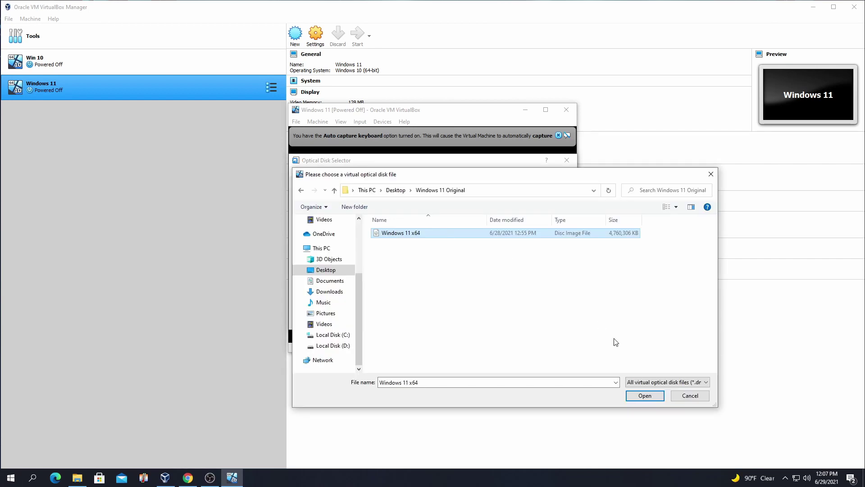
click(640, 396)
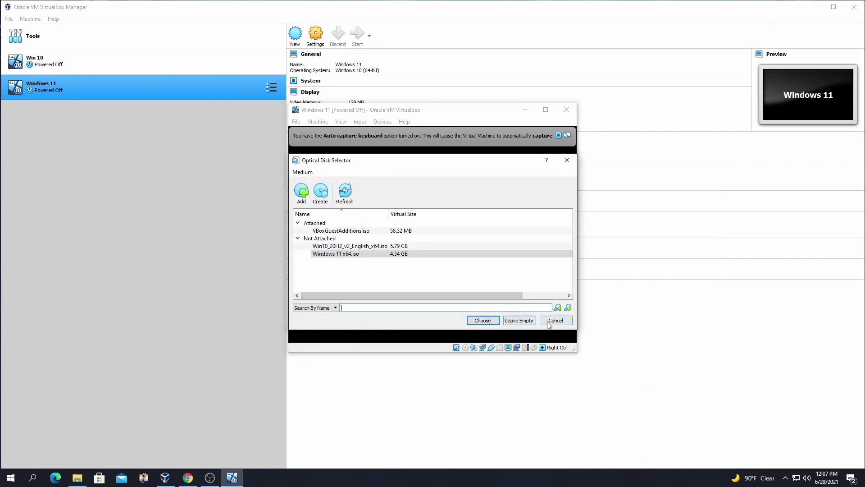
Choose Windows 11 x64.iso as the start-up disk, boot the machine from it and dismiss the keyboard capture notice
click(340, 254)
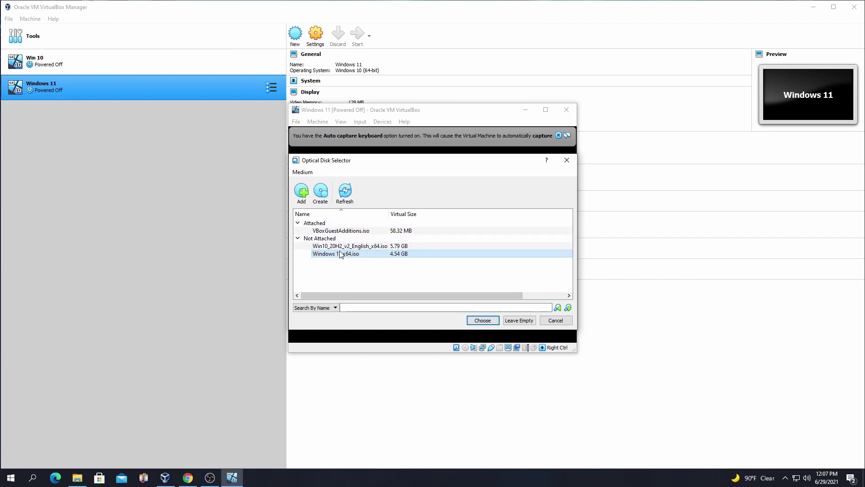
click(483, 320)
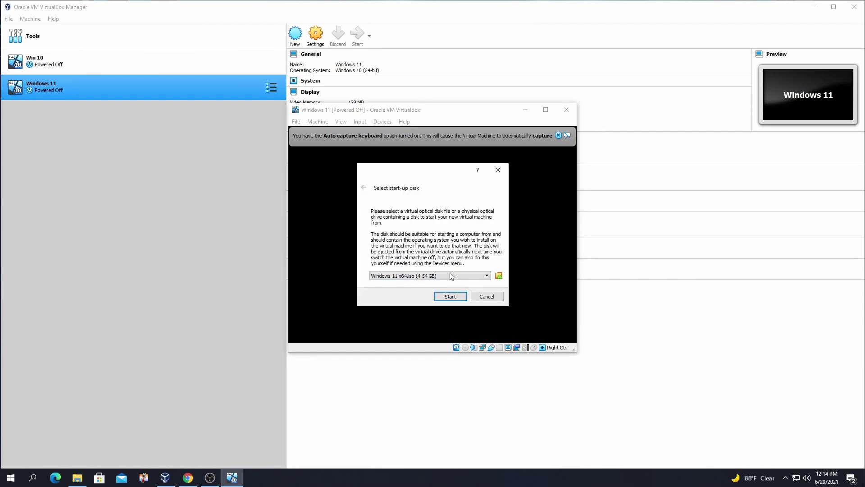
click(450, 296)
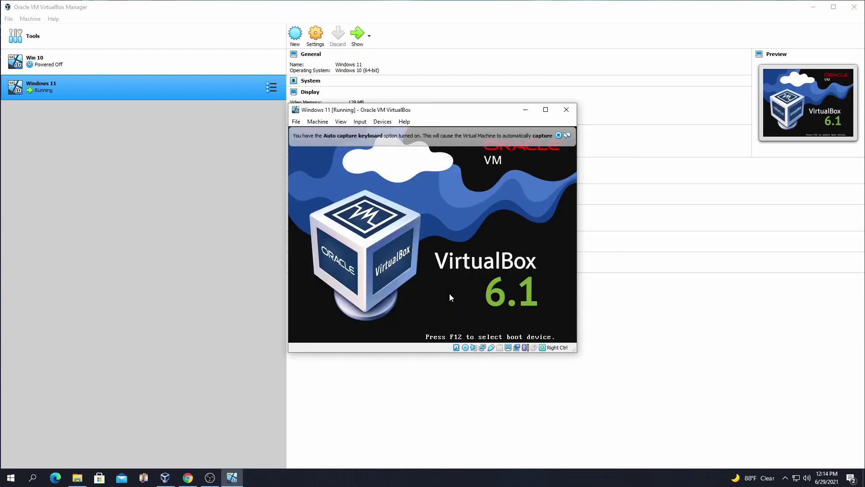
click(559, 136)
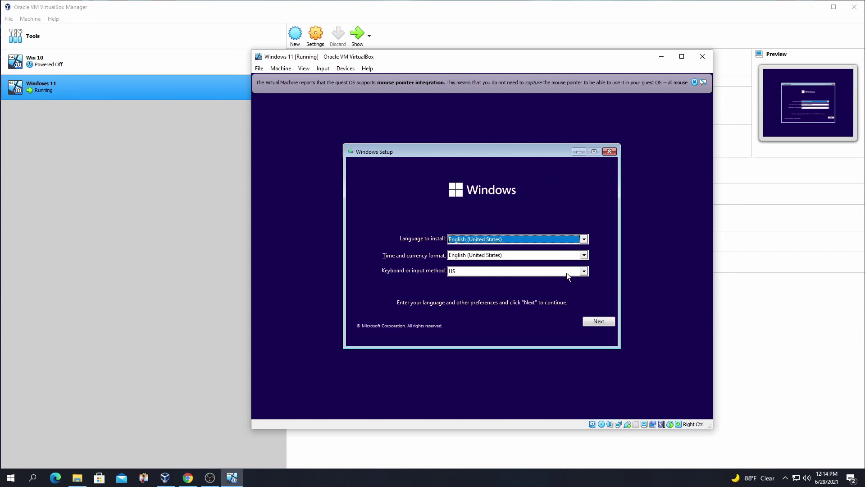
Begin the Windows installation with English (United States) and the US keyboard, and continue without a product key
click(593, 321)
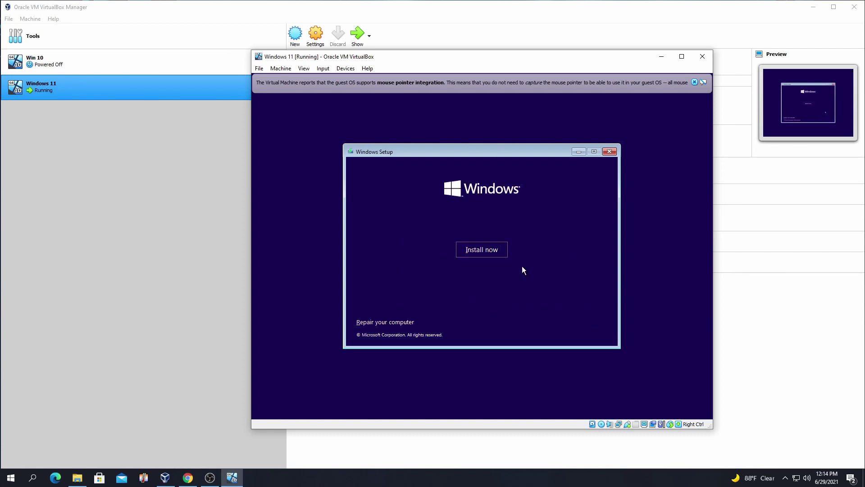
click(473, 250)
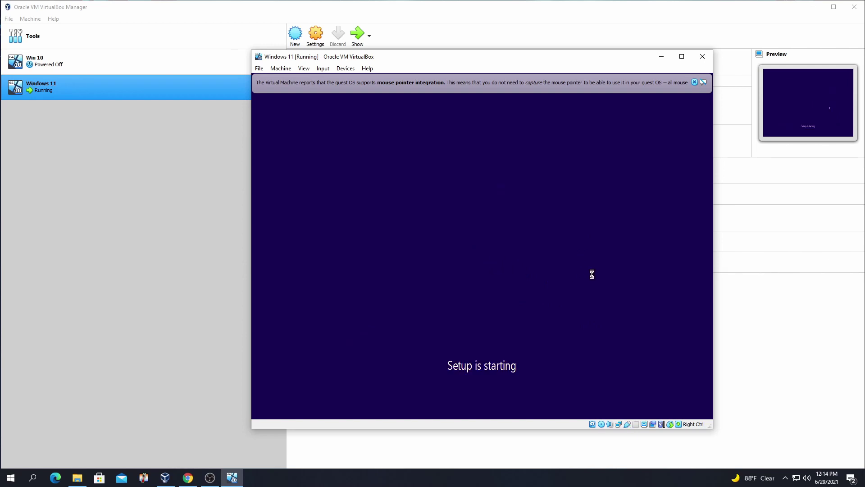
click(693, 83)
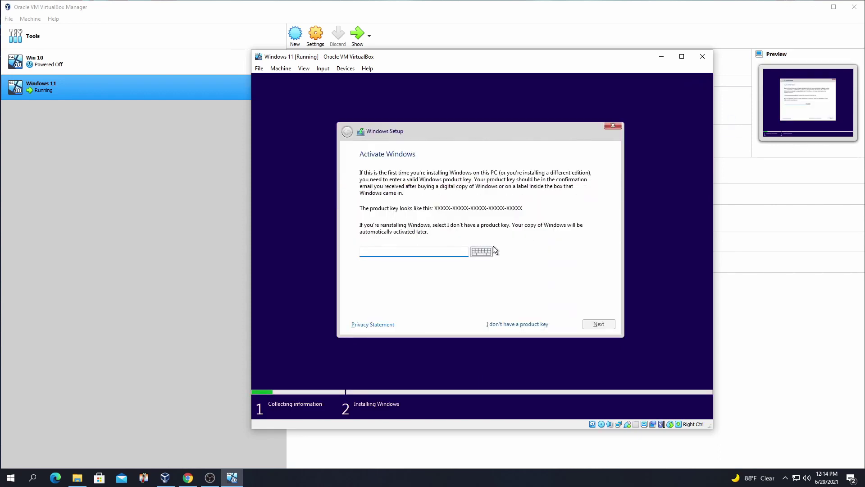
click(525, 325)
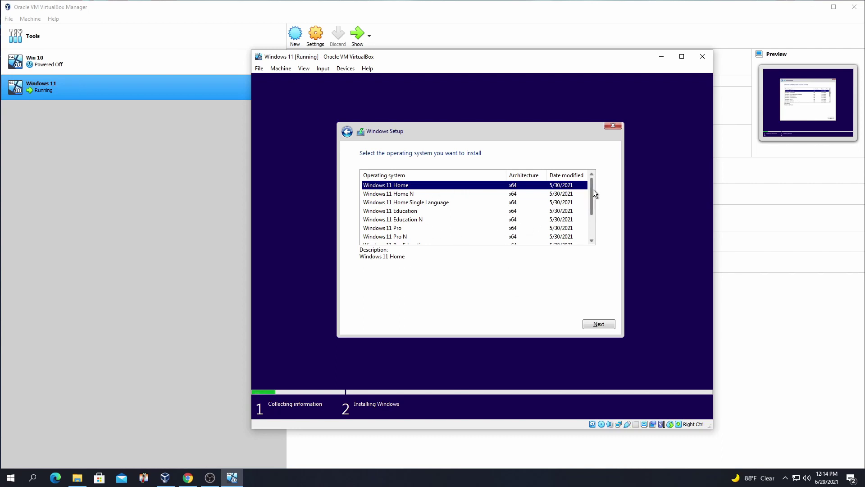
Select Windows 11 Pro Education as the operating system to install and continue to the license terms
drag(593, 190, 594, 213)
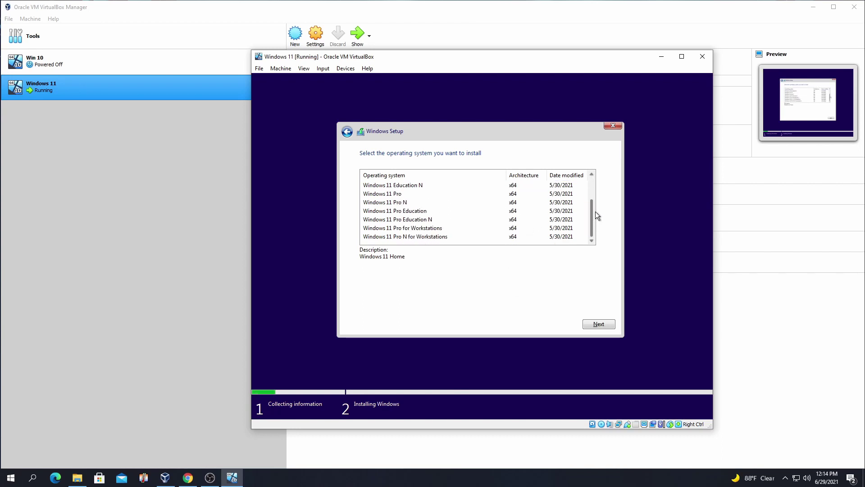
click(400, 194)
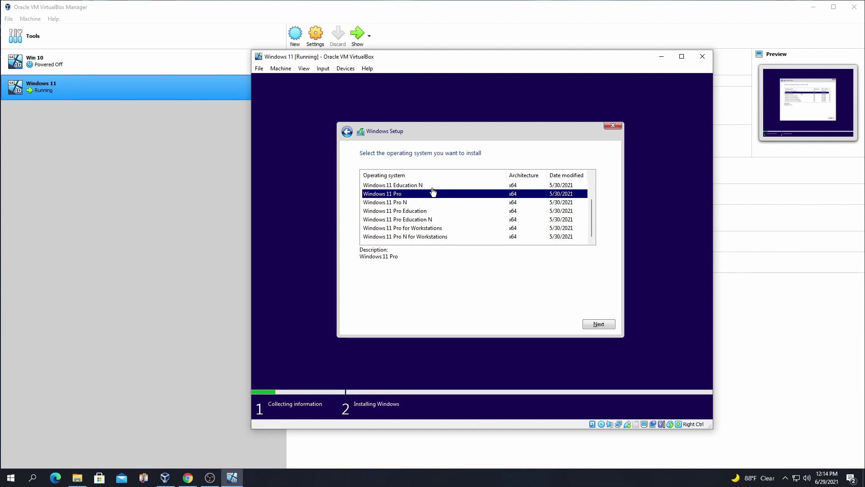
click(423, 212)
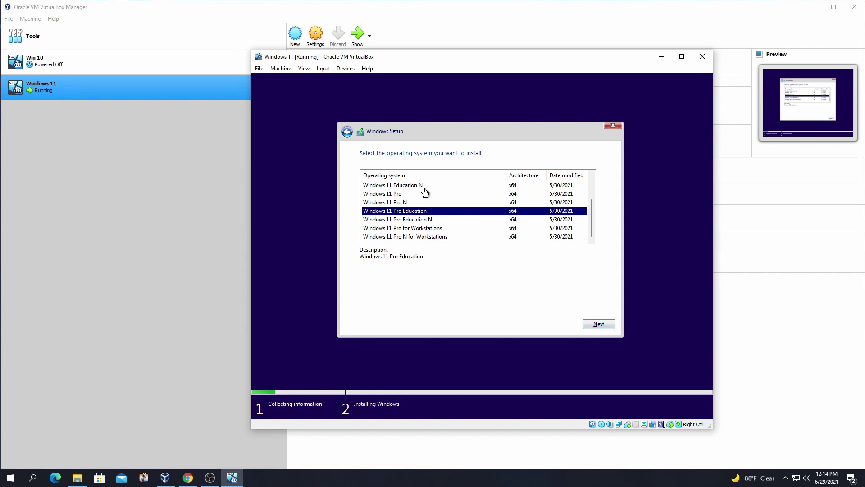
click(599, 325)
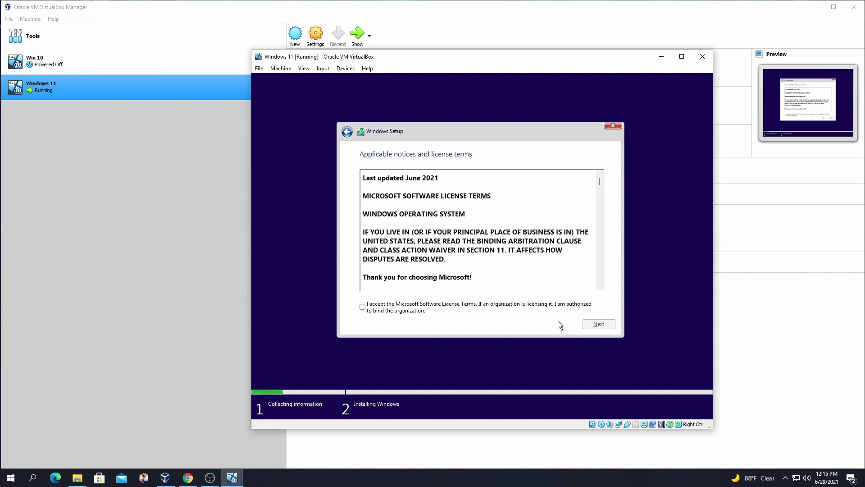
Accept the Microsoft Software License Terms and choose the custom Windows-only installation
click(362, 307)
scroll(518, 222, down, 10)
scroll(518, 222, down, 15)
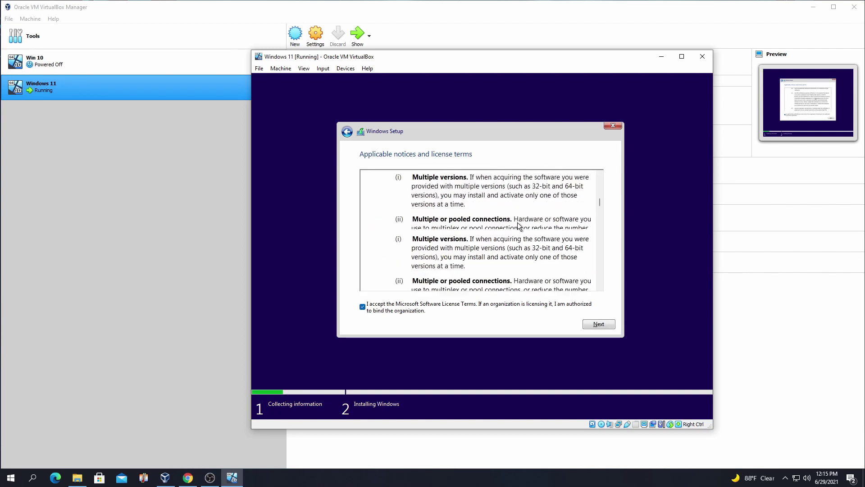
click(599, 324)
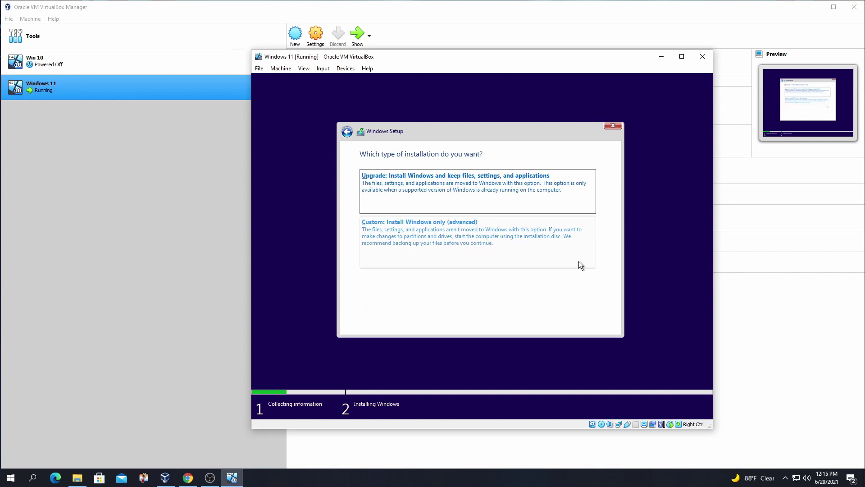
click(451, 234)
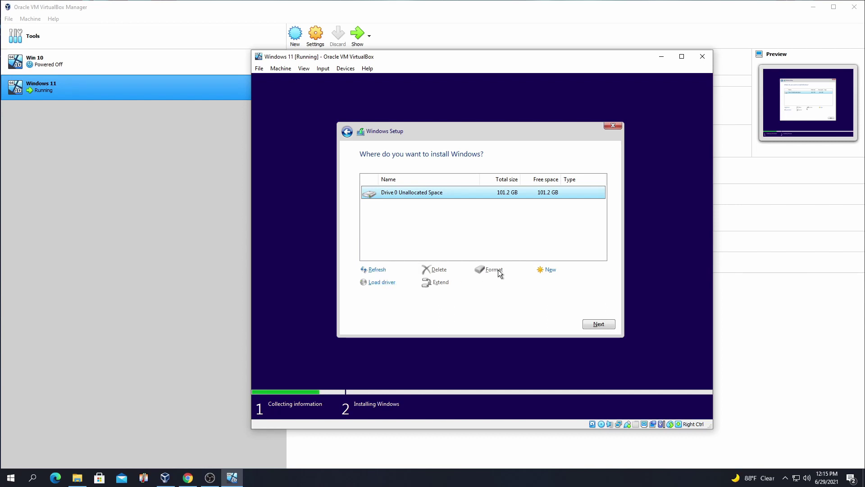
Create a 103638 MB partition from Drive 0's unallocated space, accept the extra system partitions, and install Windows on Partition 2
click(550, 270)
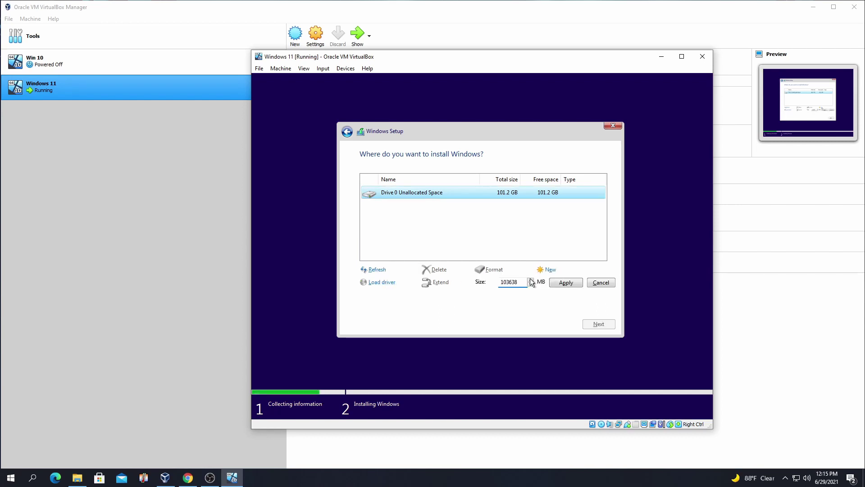
click(558, 284)
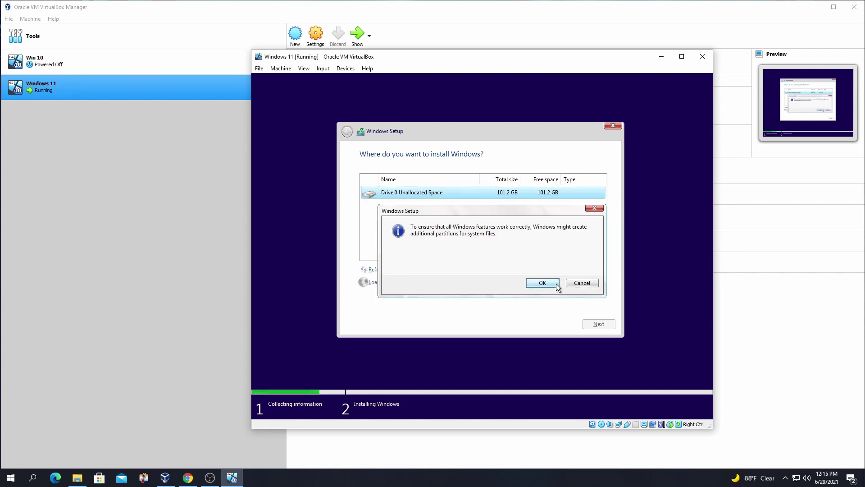
click(544, 283)
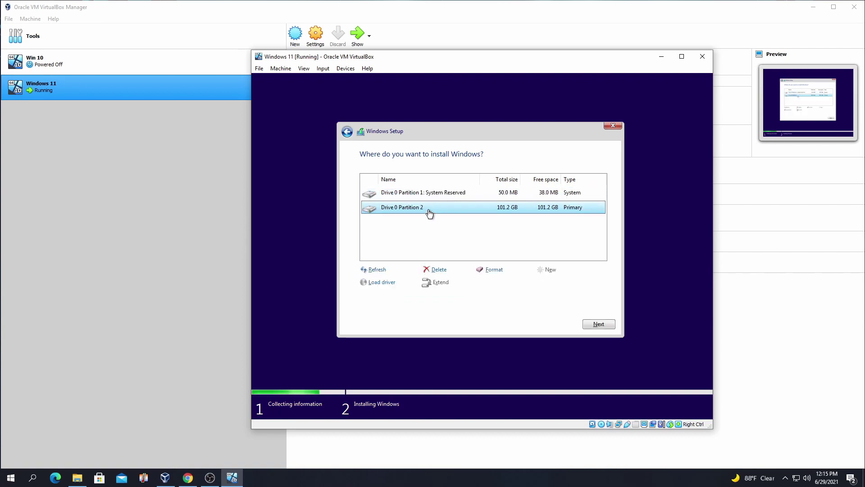
click(587, 323)
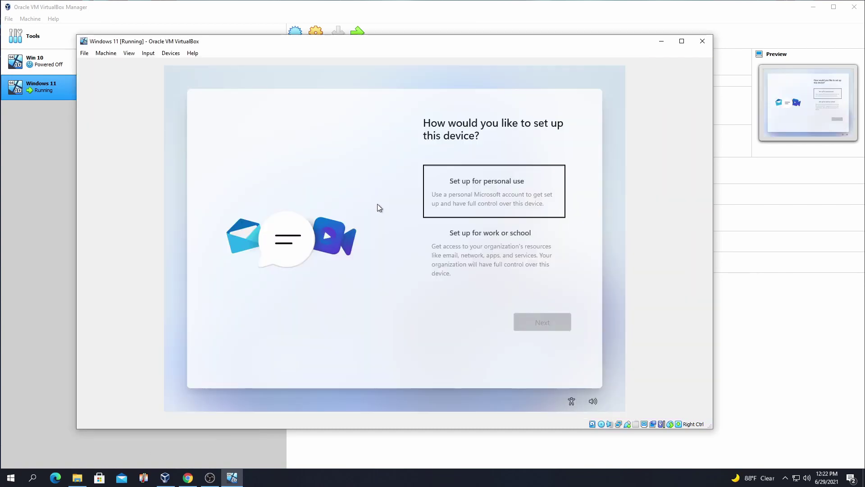
Set up the device for personal use with an offline account, choosing the limited experience over a Microsoft sign-in
click(483, 176)
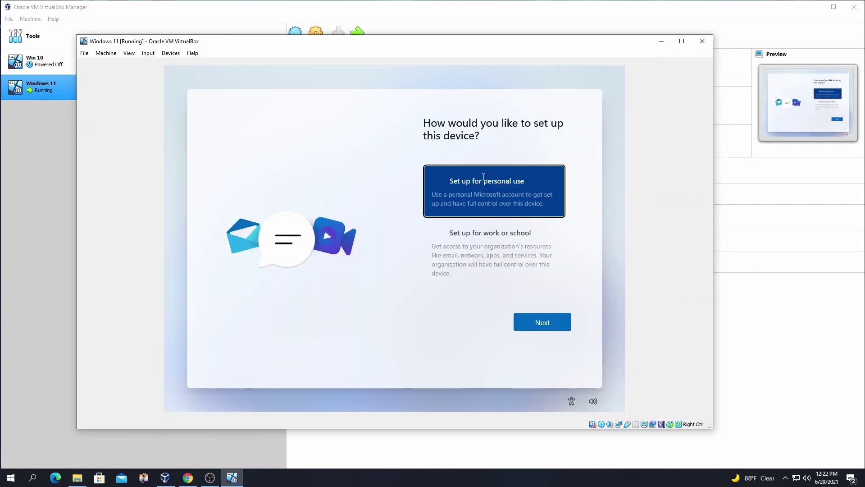
click(532, 329)
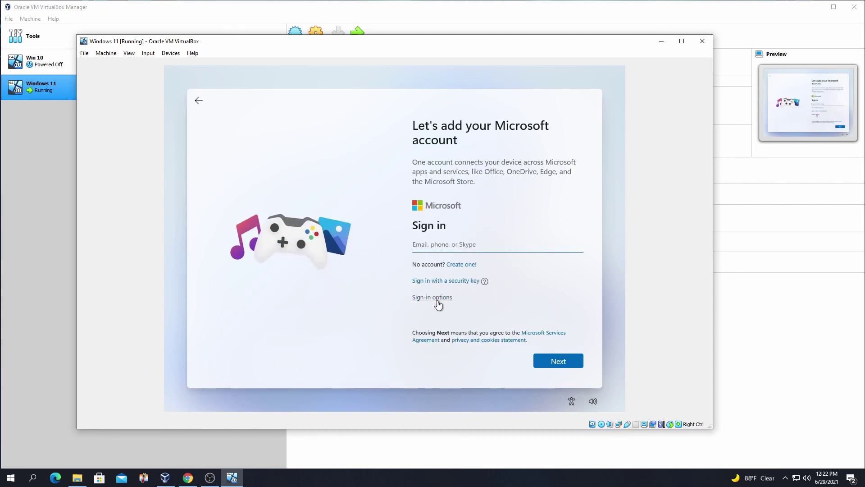
click(436, 300)
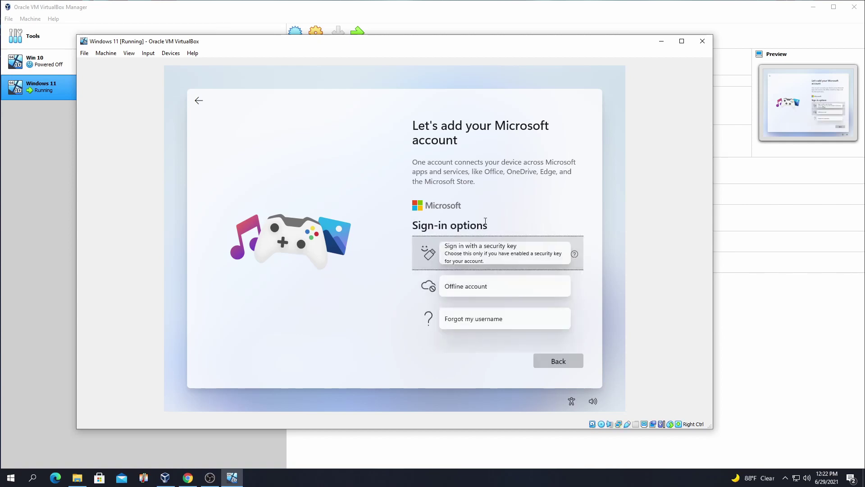
click(480, 289)
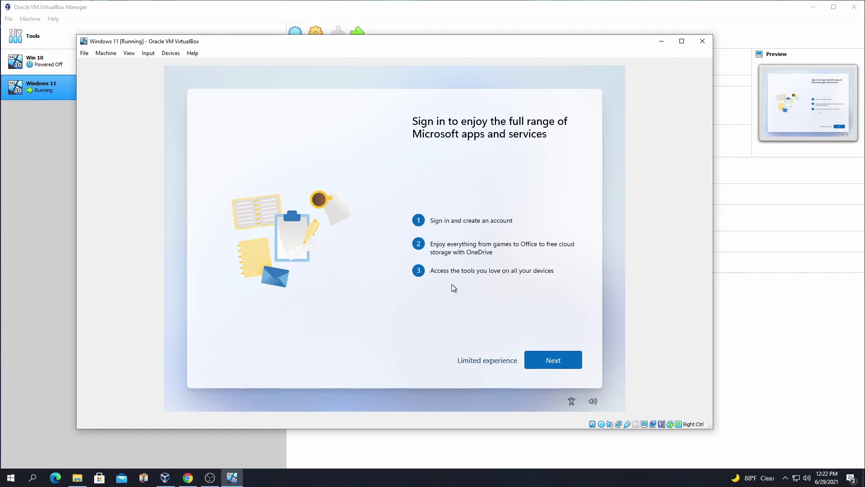
click(486, 360)
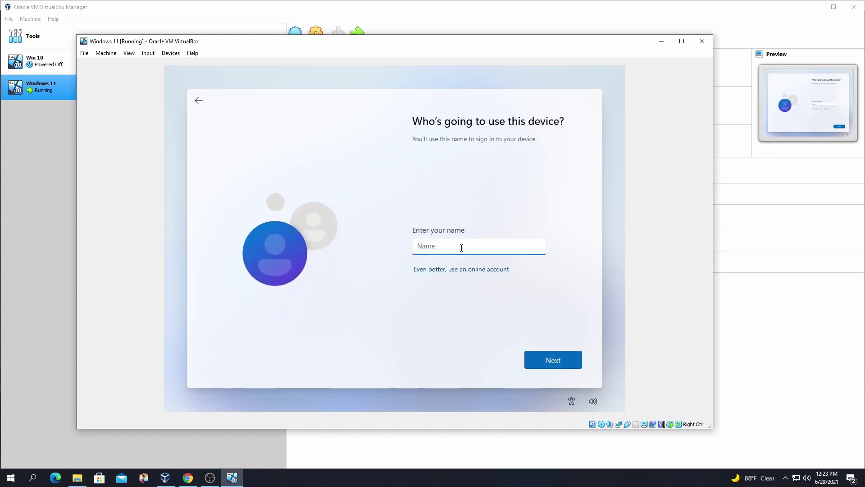
Enter the local account's user name and continue with the password left blank
text(CyberPunk Godzilla)
click(560, 361)
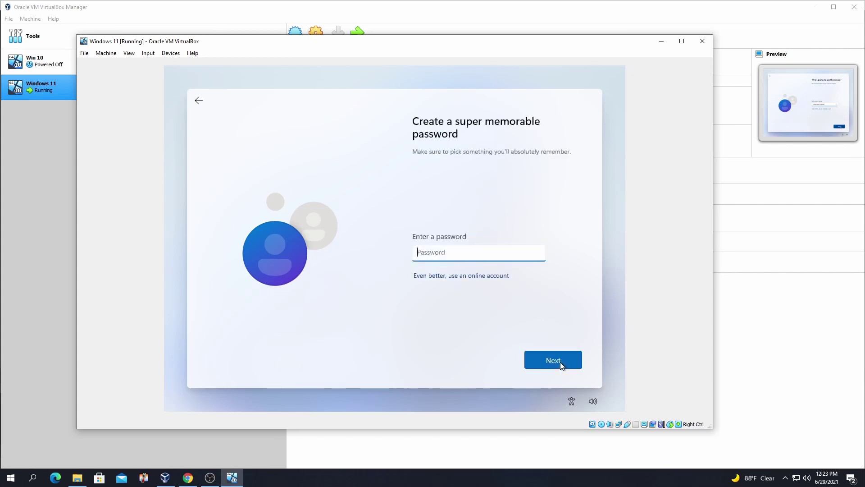
click(558, 357)
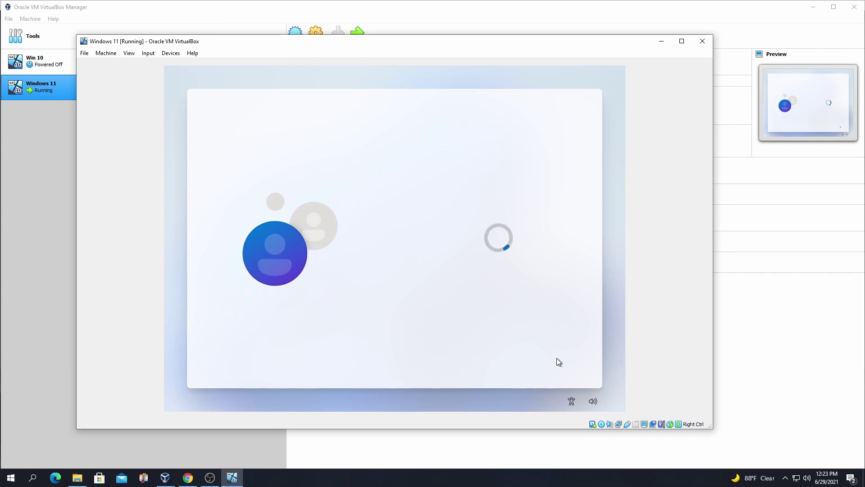
Review the device privacy settings, turn off Location, and accept the remaining options
scroll(435, 212, down, 10)
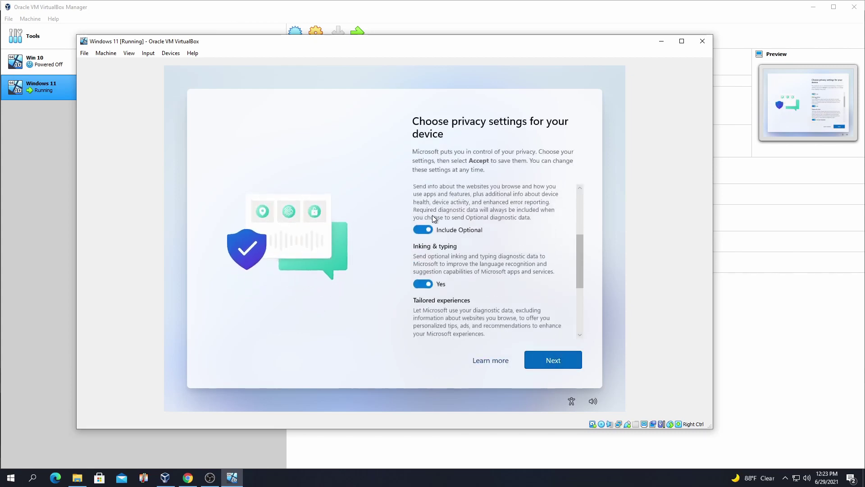
scroll(427, 279, up, 10)
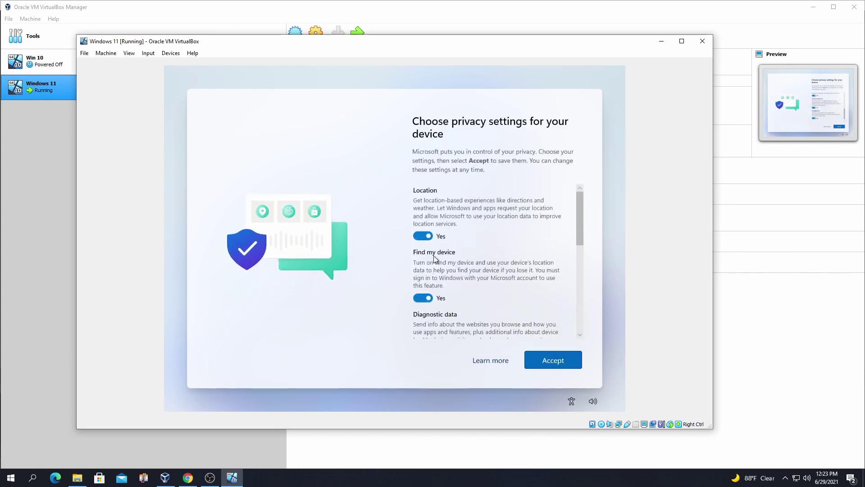
click(434, 238)
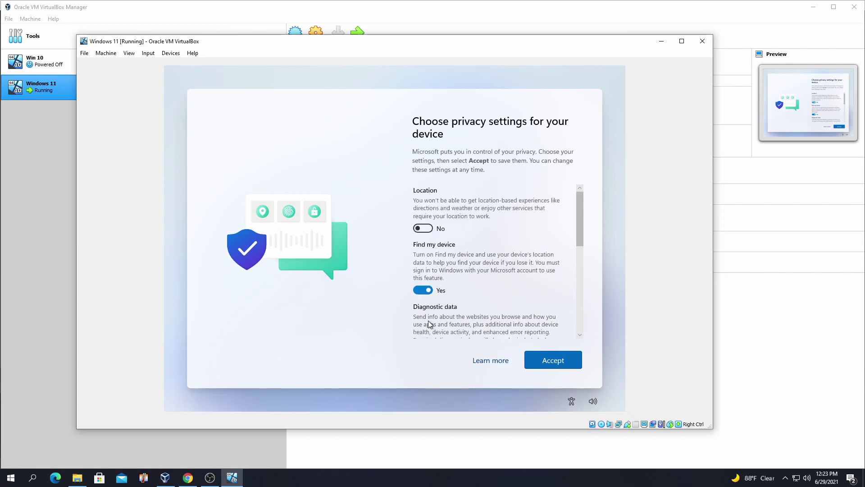
click(545, 358)
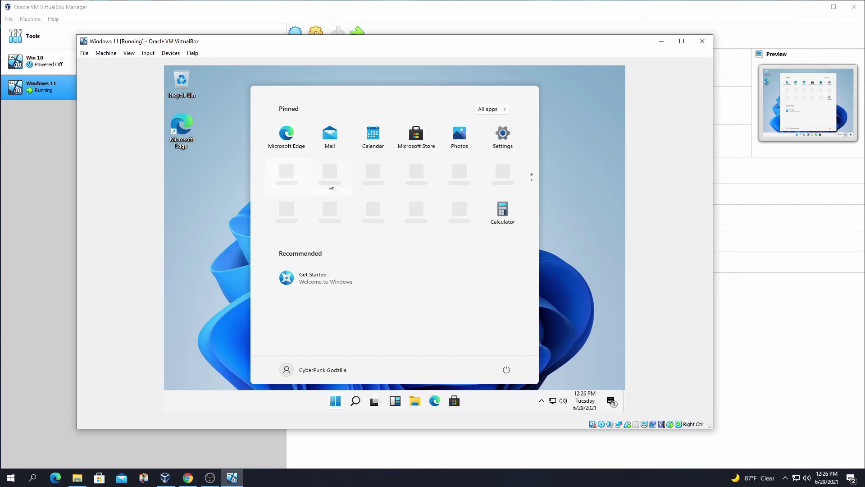
Examine the new Windows 11 desktop, including the Start menu's pinned apps, hidden tray icons, desktop context menu and Windows Dashboard
click(337, 403)
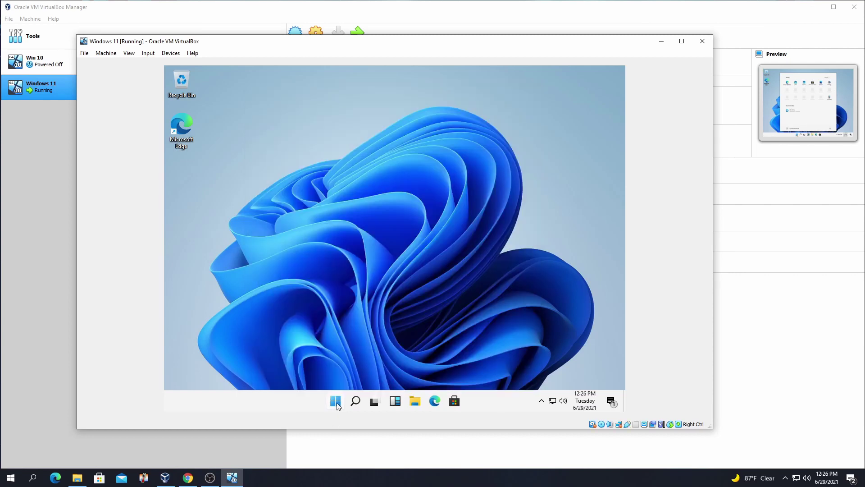
click(337, 403)
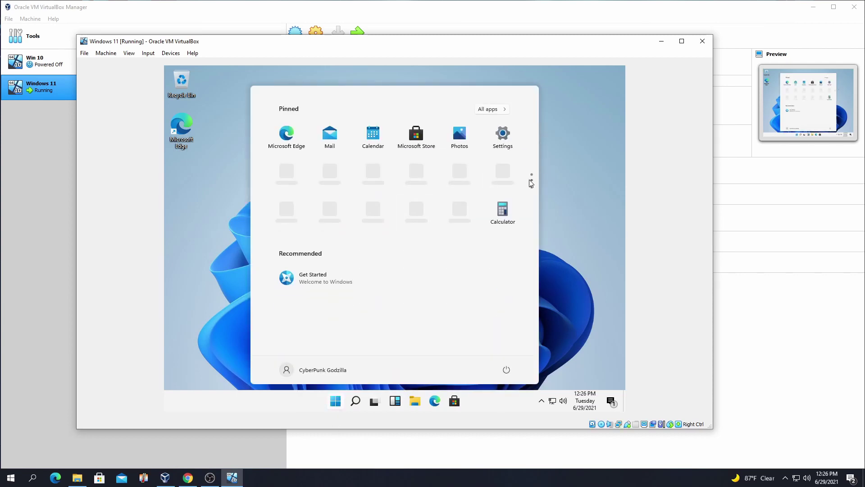
click(530, 181)
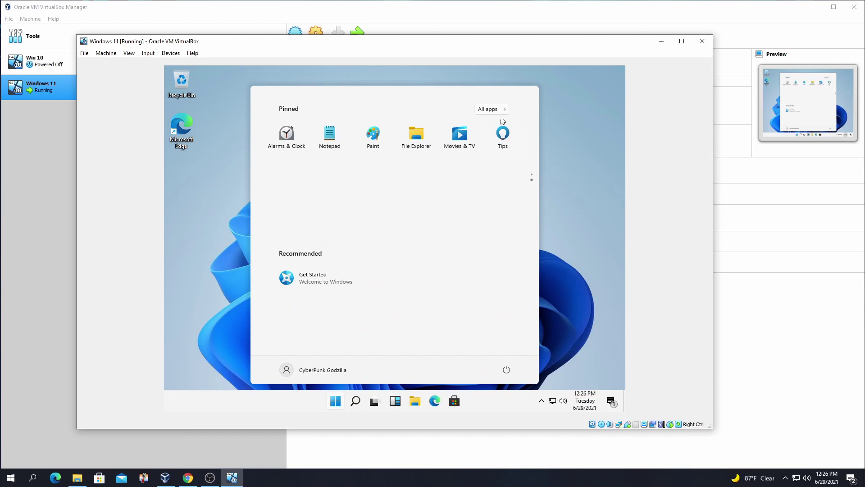
click(204, 220)
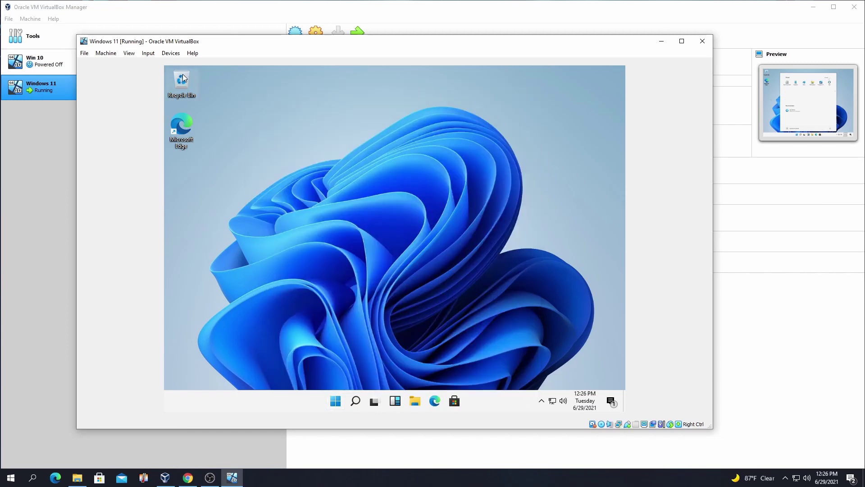
click(541, 401)
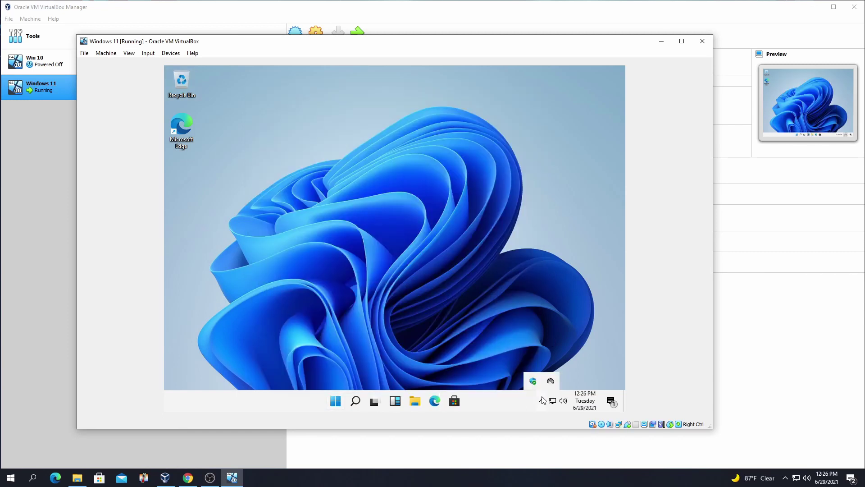
click(549, 345)
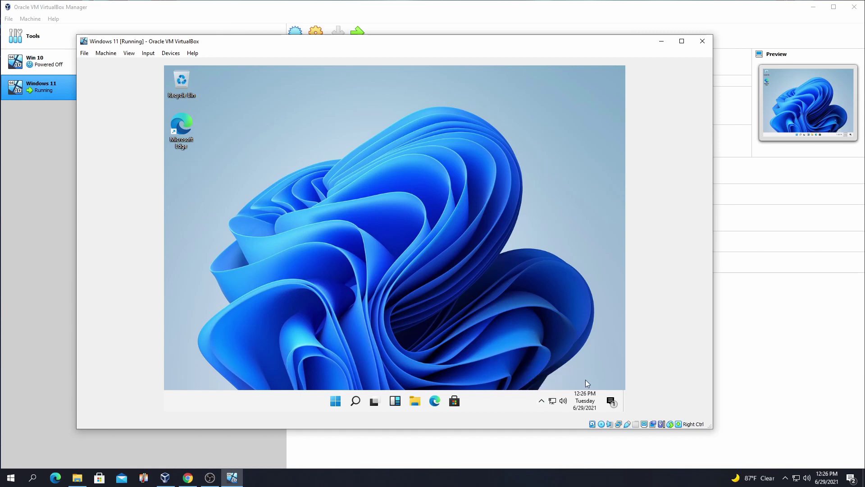
right_click(436, 250)
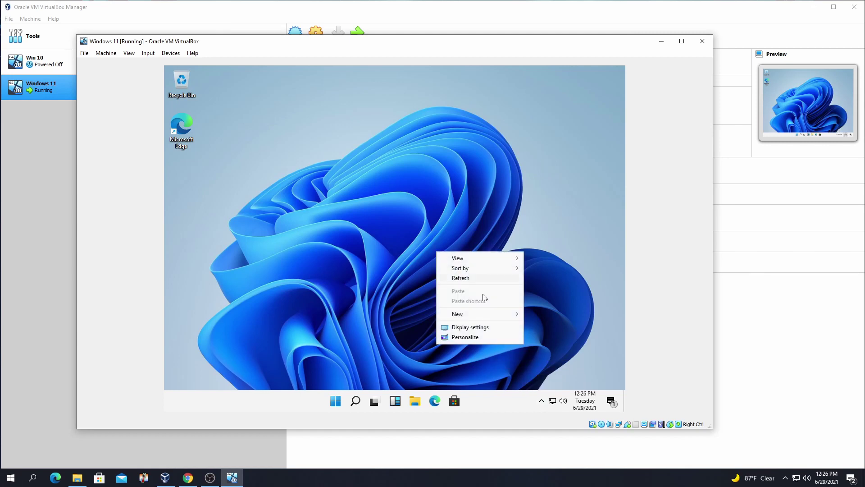
click(377, 263)
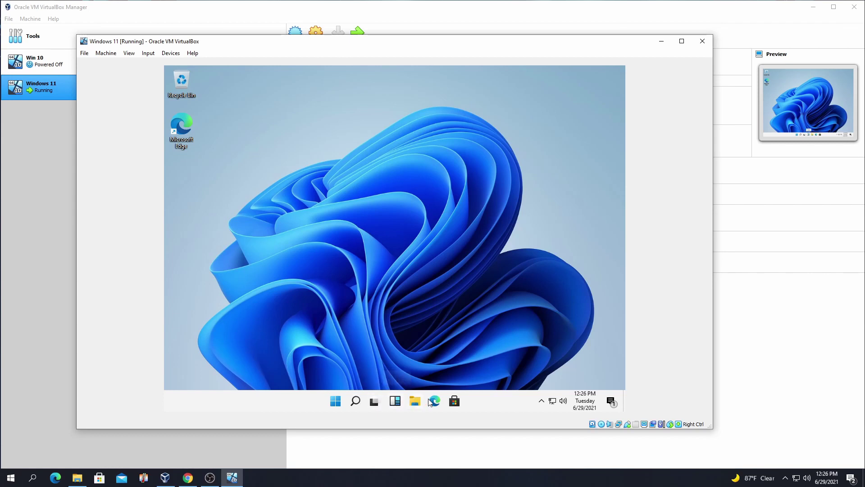
click(395, 400)
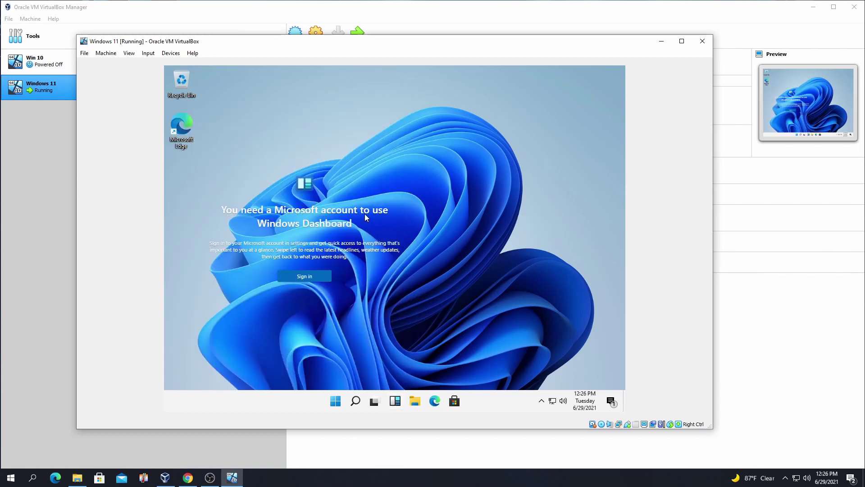
click(454, 232)
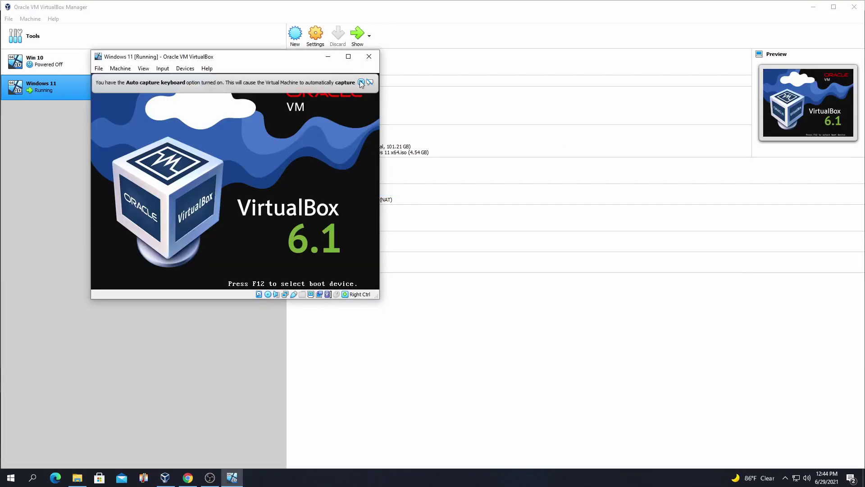
Dismiss the keyboard capture notice, boot the virtual machine to the Windows 11 desktop, and widen its window
click(361, 82)
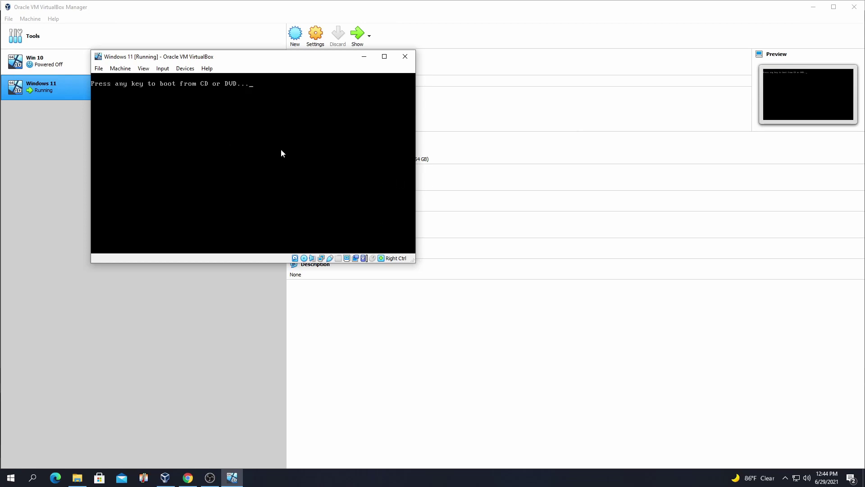
key(Return)
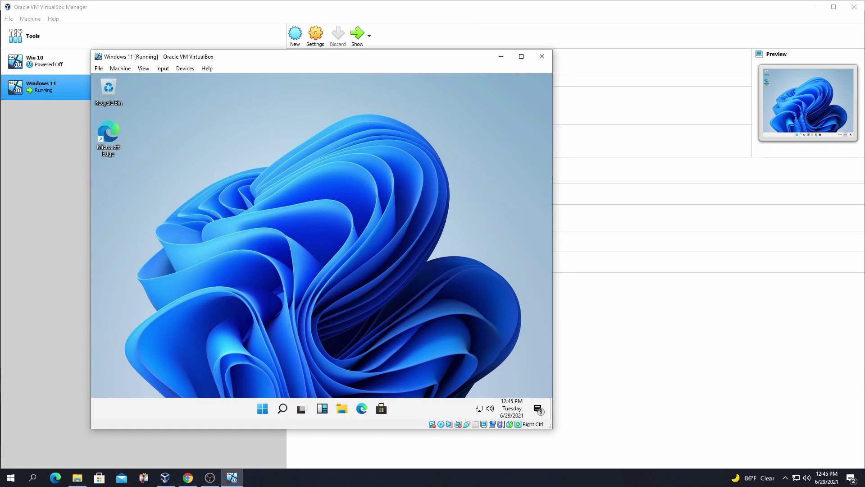
drag(552, 157, 689, 155)
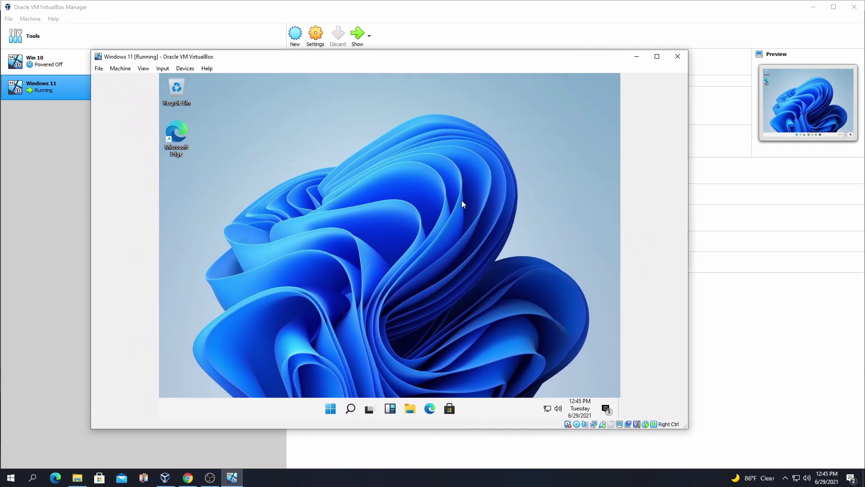
Switch the Windows 11 virtual machine to full-screen mode and confirm the switch
right_click(331, 195)
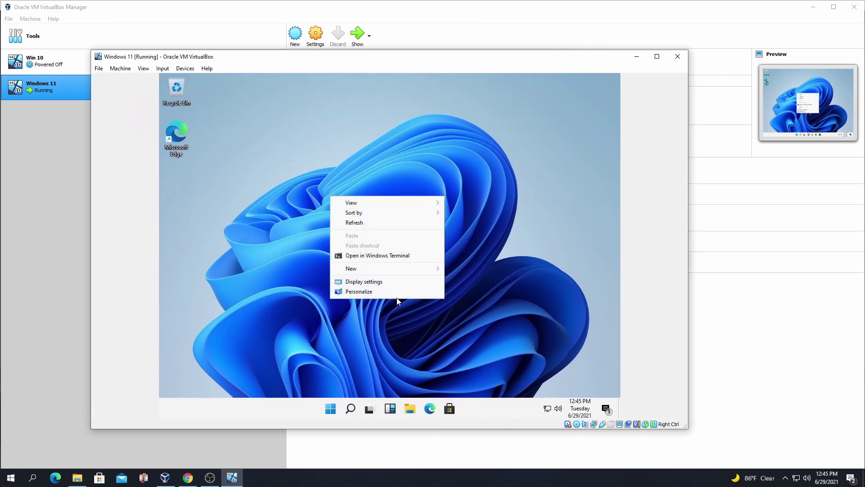
click(303, 201)
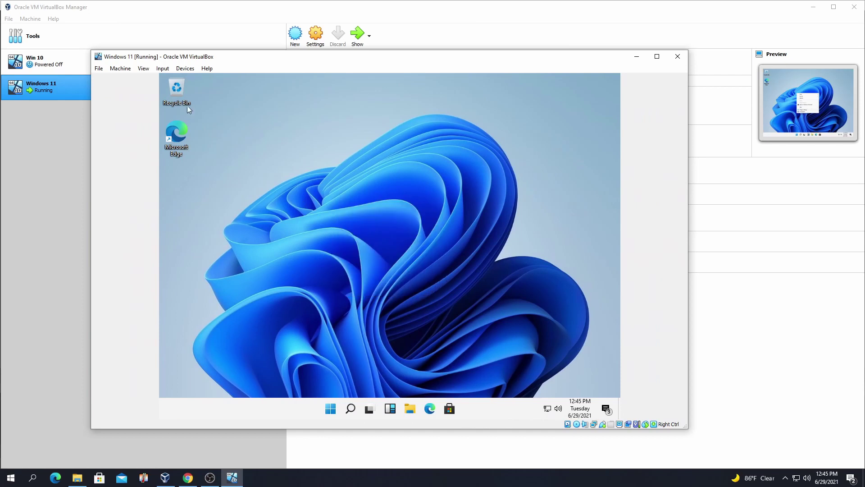
click(143, 69)
click(158, 79)
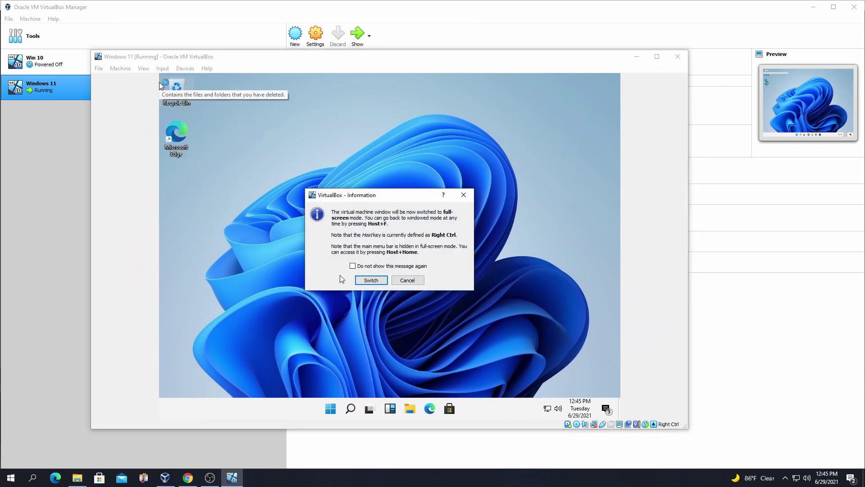
click(371, 280)
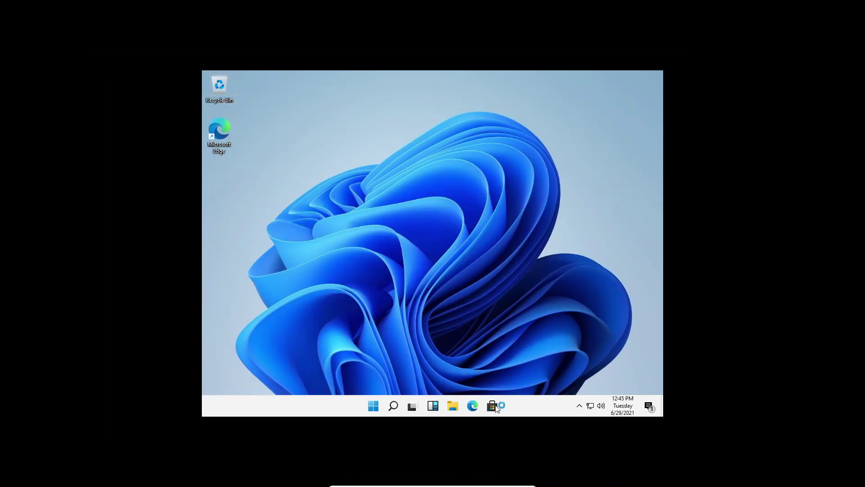
Set the Windows 11 display resolution to 1280 × 1024, keep the change, and close the display settings
right_click(393, 254)
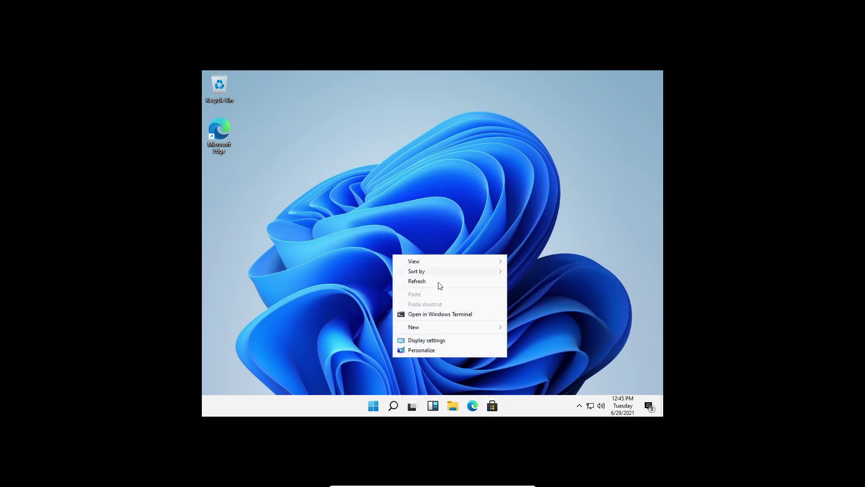
click(430, 340)
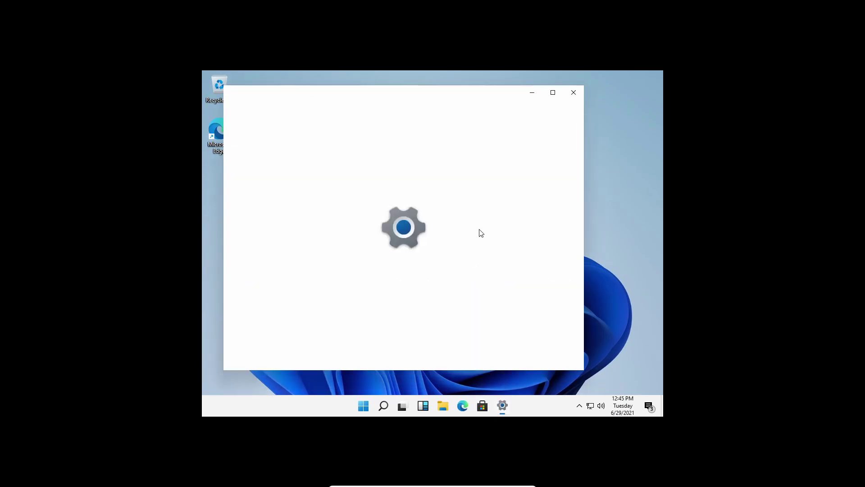
scroll(477, 233, down, 3)
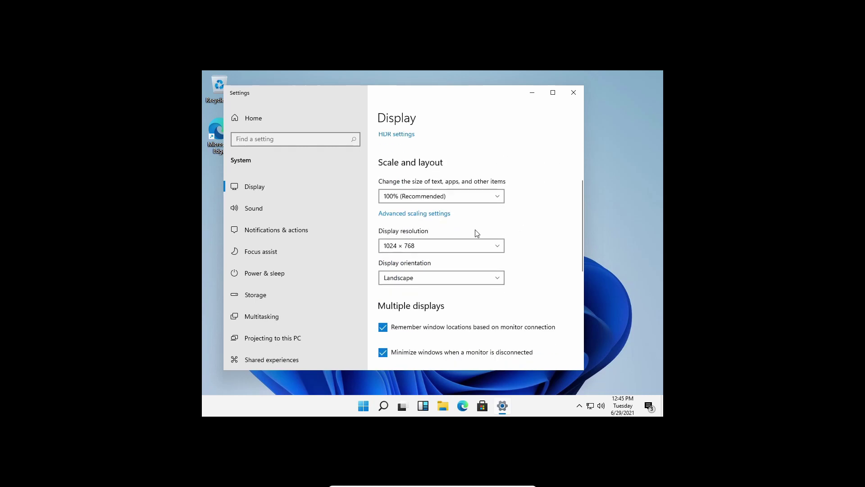
click(476, 252)
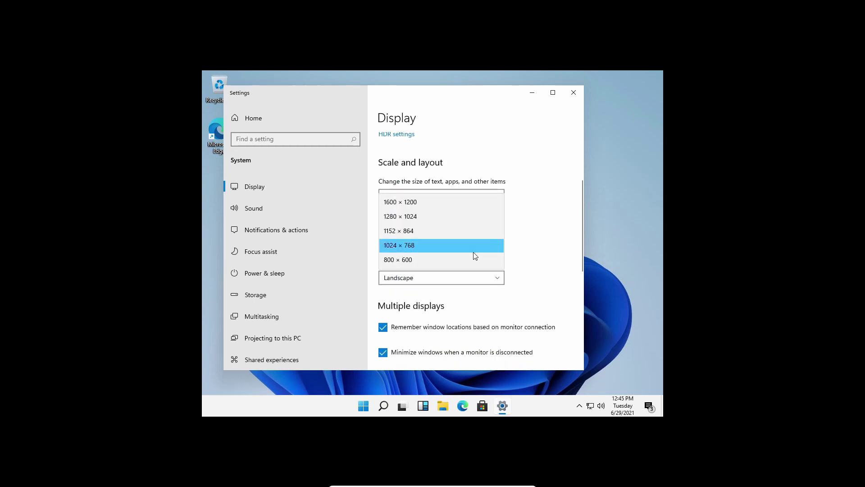
click(473, 218)
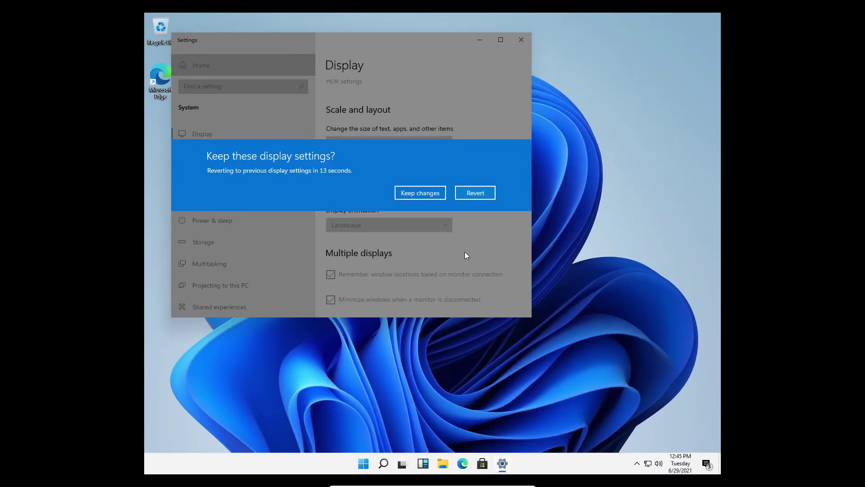
click(430, 193)
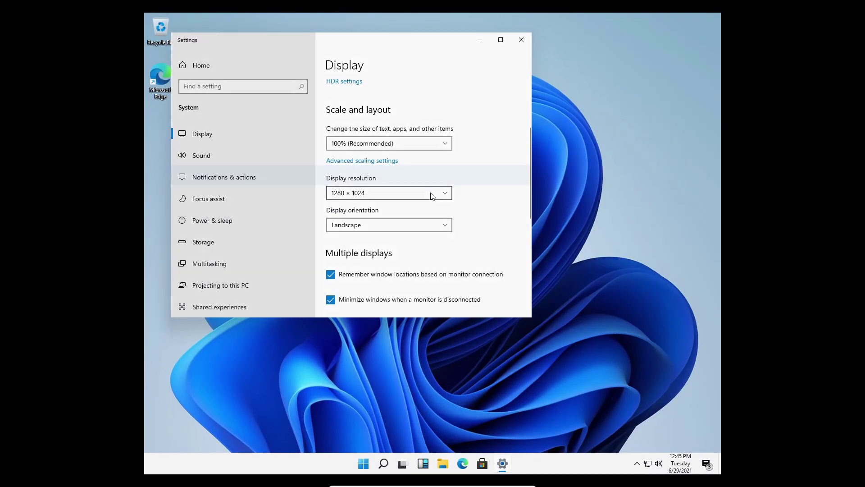
scroll(404, 266, down, 3)
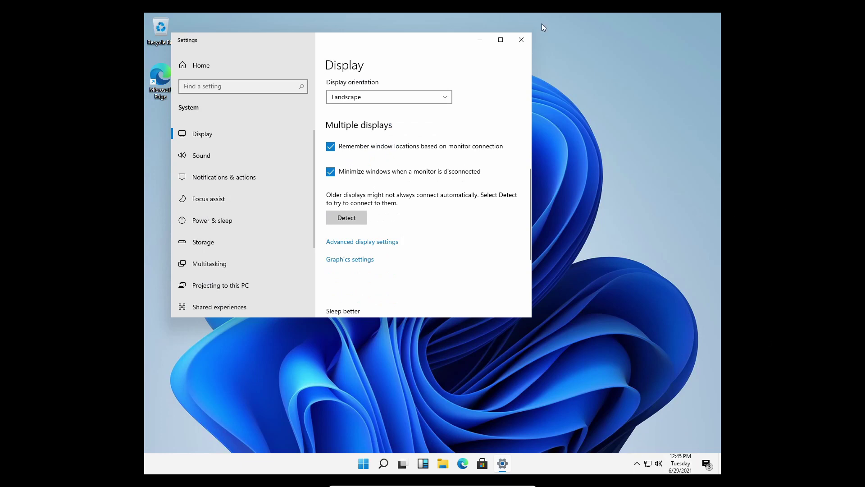
click(521, 39)
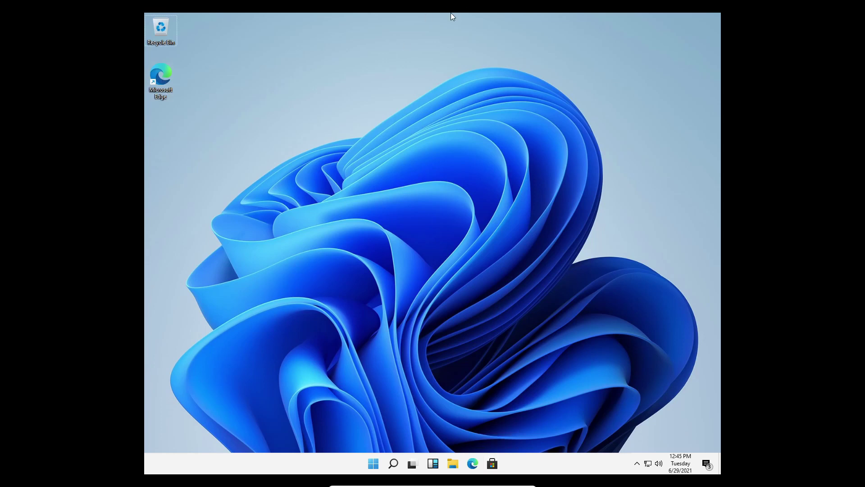
Examine the desktop's personalization settings, including Background, Colors, Lock screen and Themes, and close Settings
right_click(332, 248)
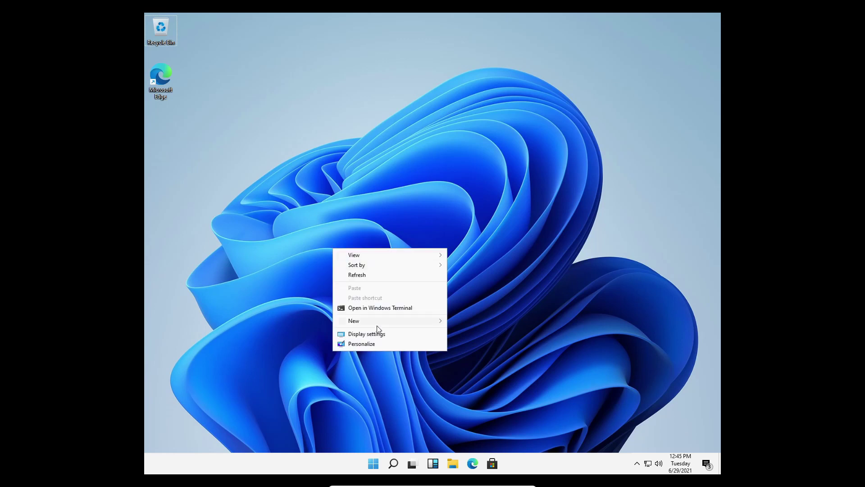
click(375, 345)
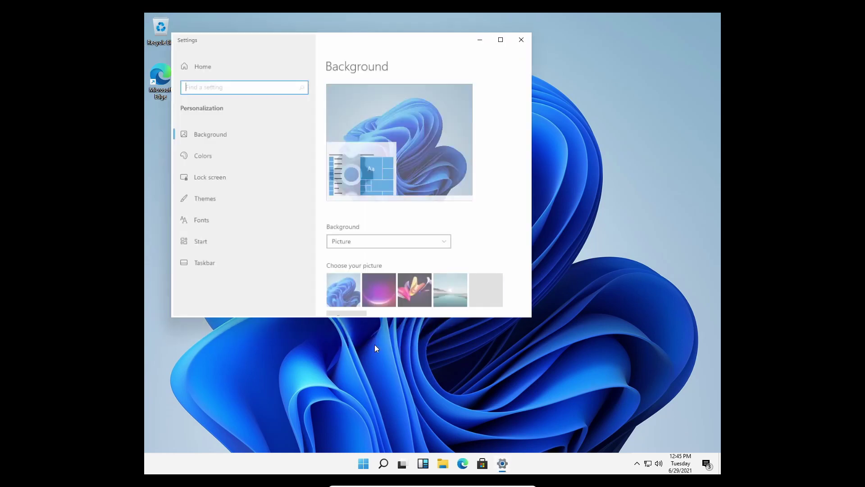
scroll(362, 173, down, 5)
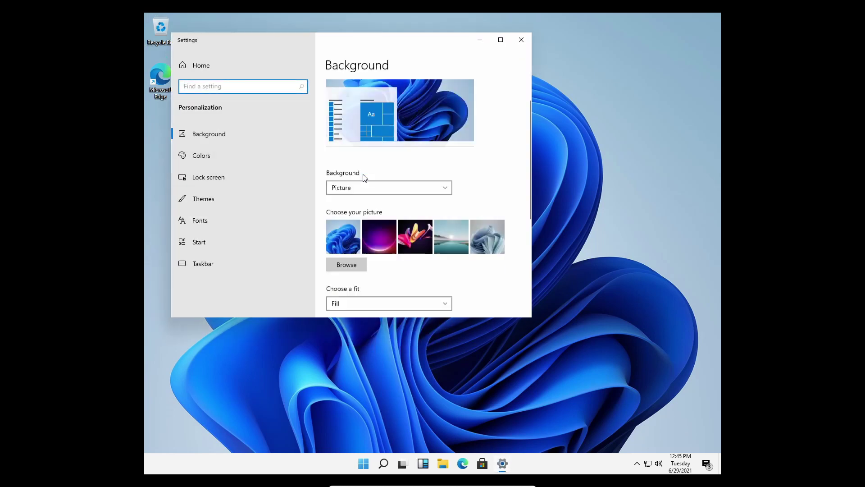
scroll(377, 214, down, 1)
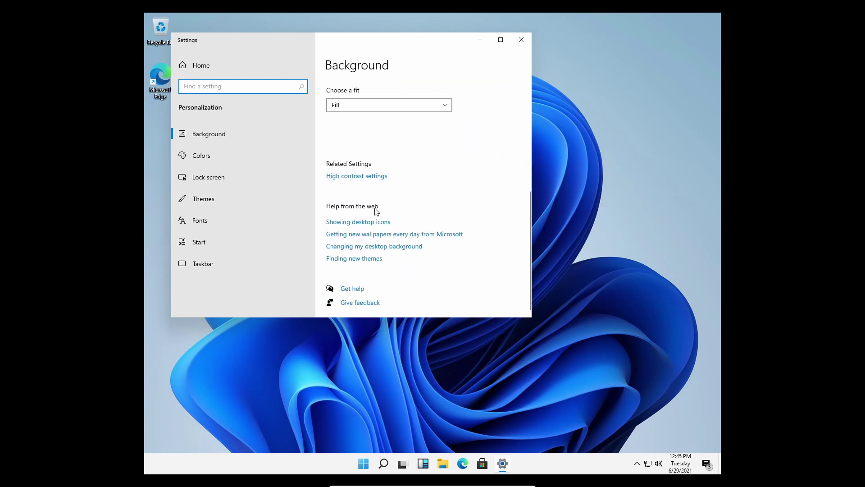
scroll(377, 214, up, 6)
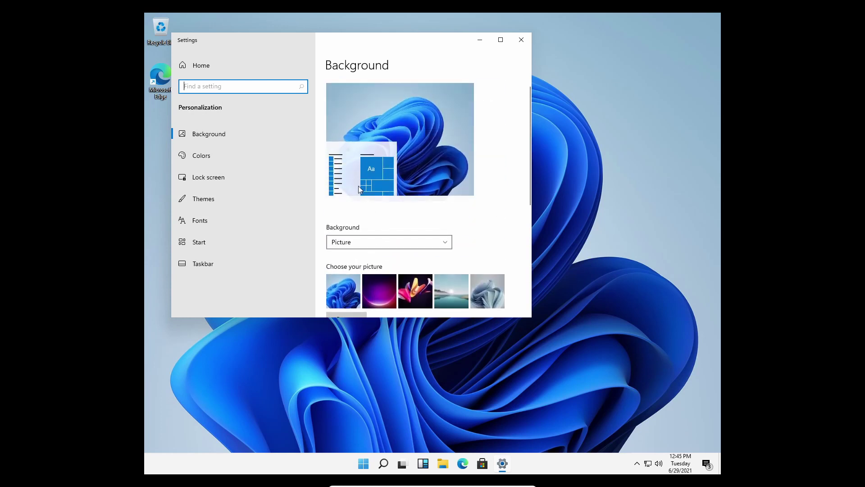
click(222, 131)
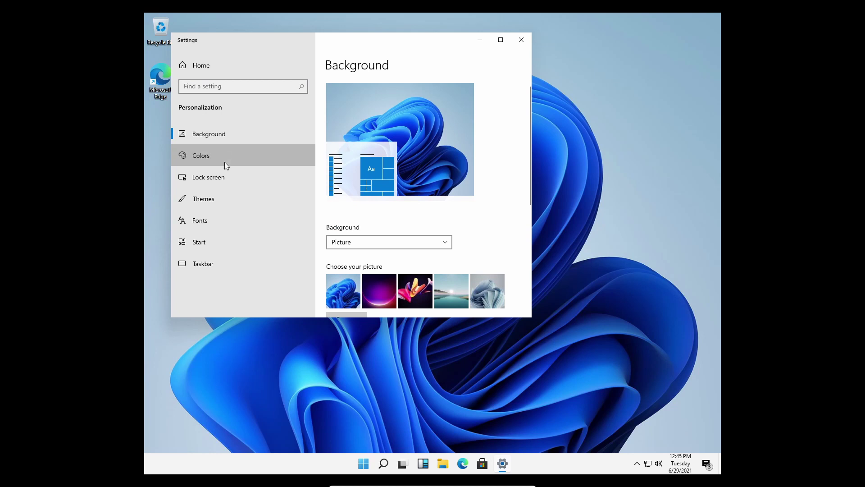
click(224, 161)
click(226, 177)
click(228, 202)
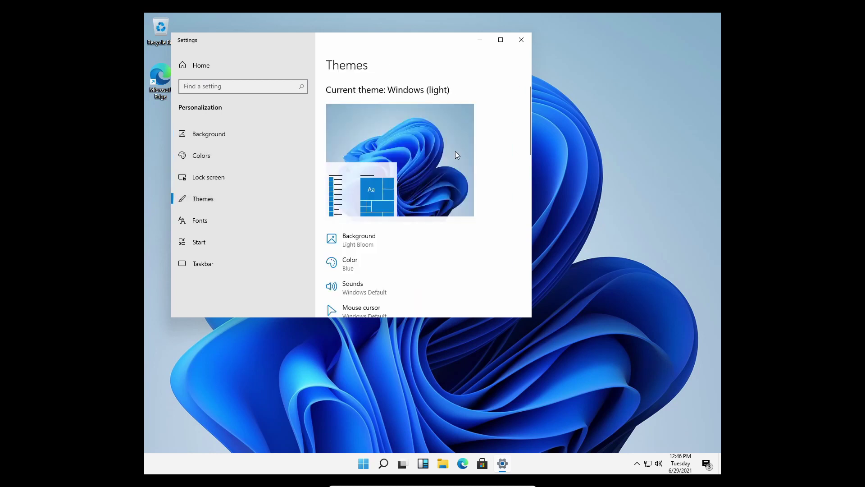
scroll(377, 218, down, 3)
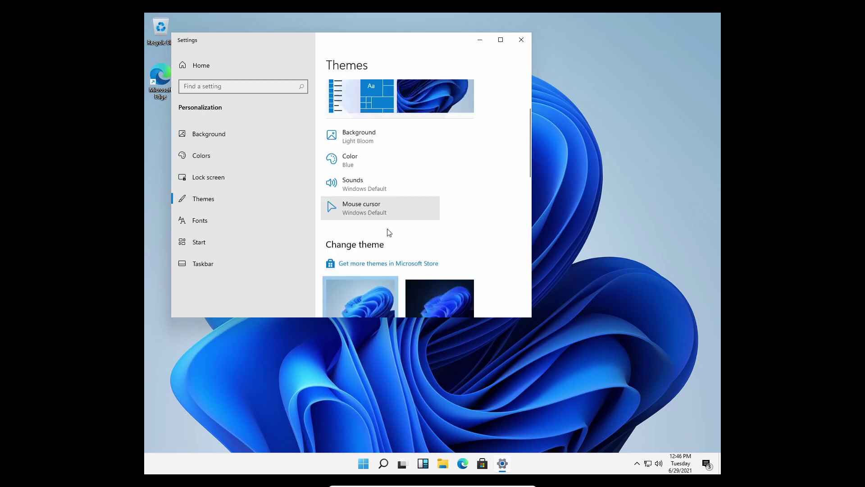
click(523, 39)
Check the desktop background's picture choices and fit setting in the personalization settings, leaving them as they are
right_click(335, 173)
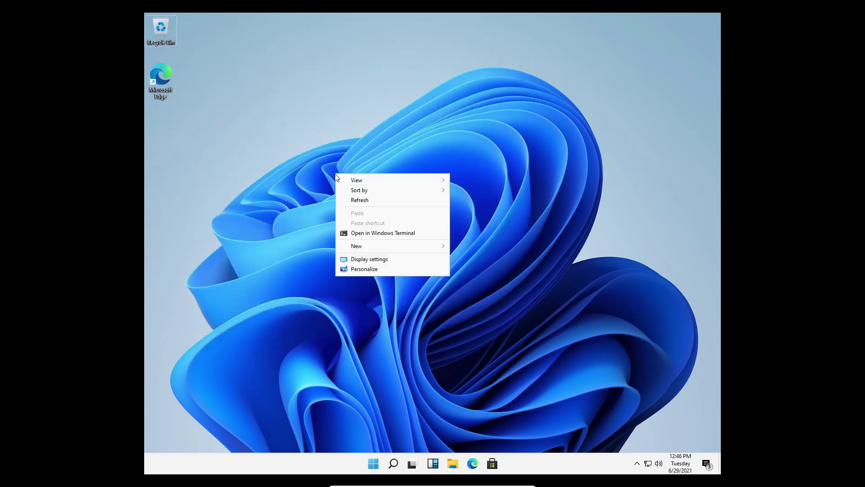
click(364, 269)
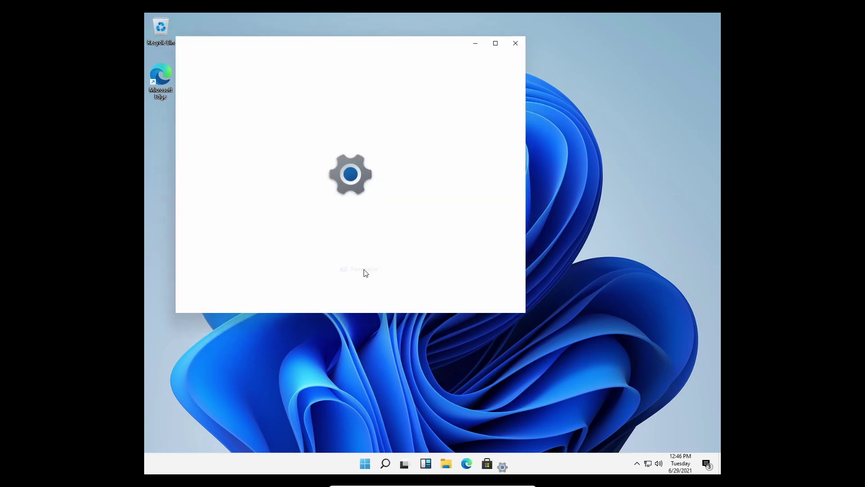
scroll(456, 199, down, 2)
scroll(459, 208, down, 4)
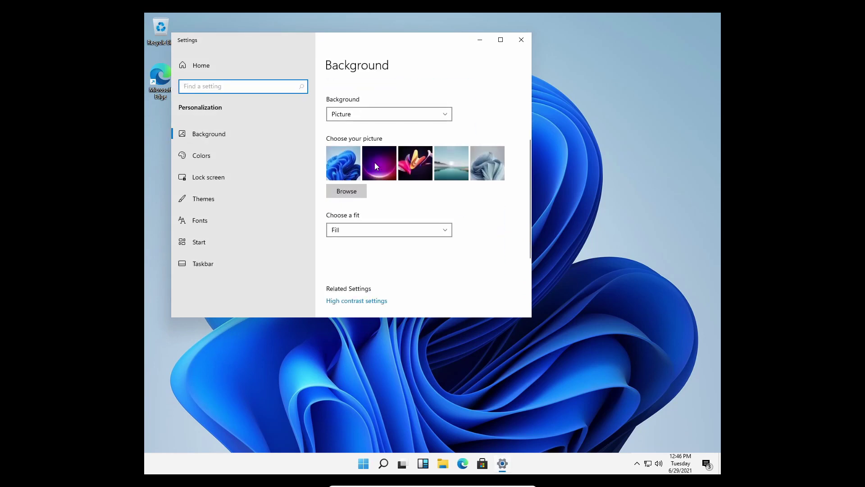
click(440, 103)
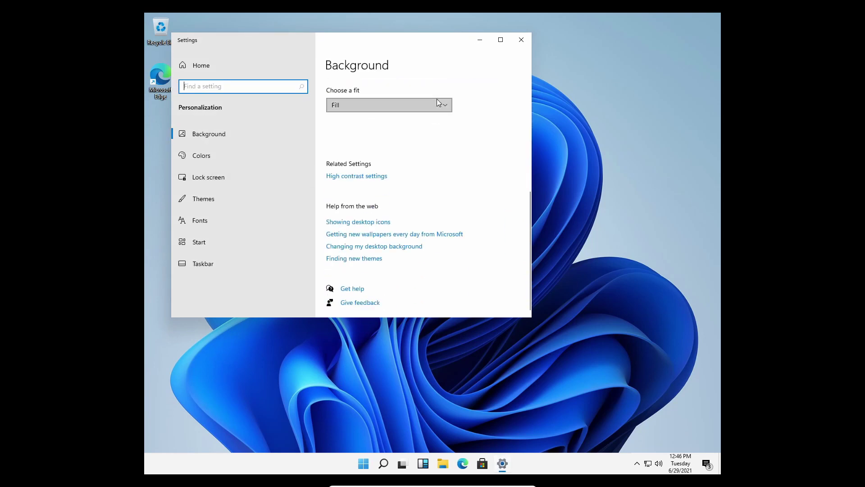
click(437, 100)
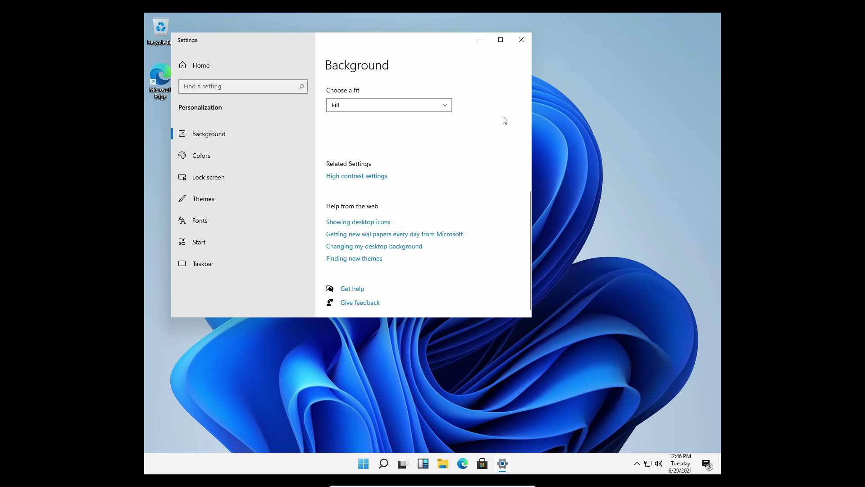
click(521, 39)
Try Night light in the display settings by switching it on and back off
right_click(405, 140)
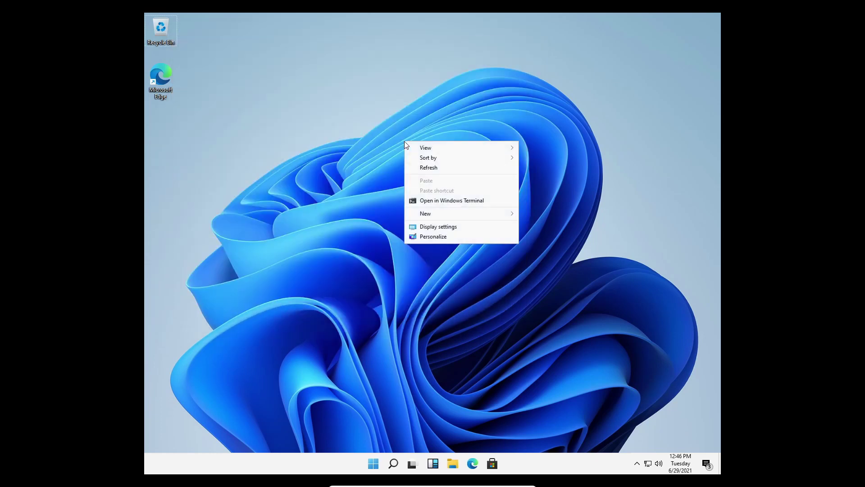
click(435, 228)
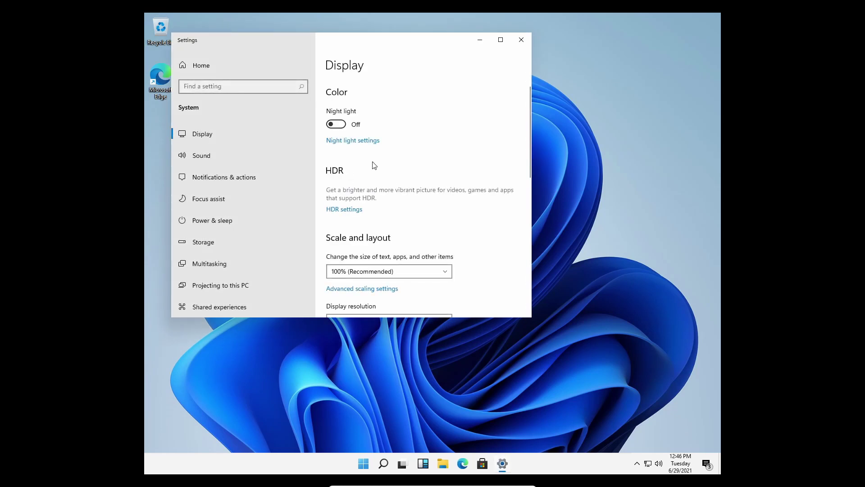
click(339, 126)
click(339, 125)
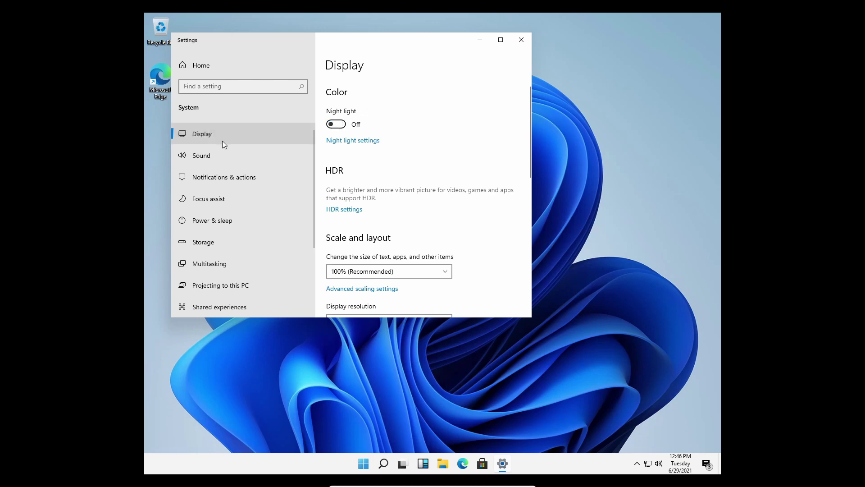
Review the system settings for Notifications & actions, Sound, Focus assist, Remote Desktop and Clipboard, and close Settings
click(224, 177)
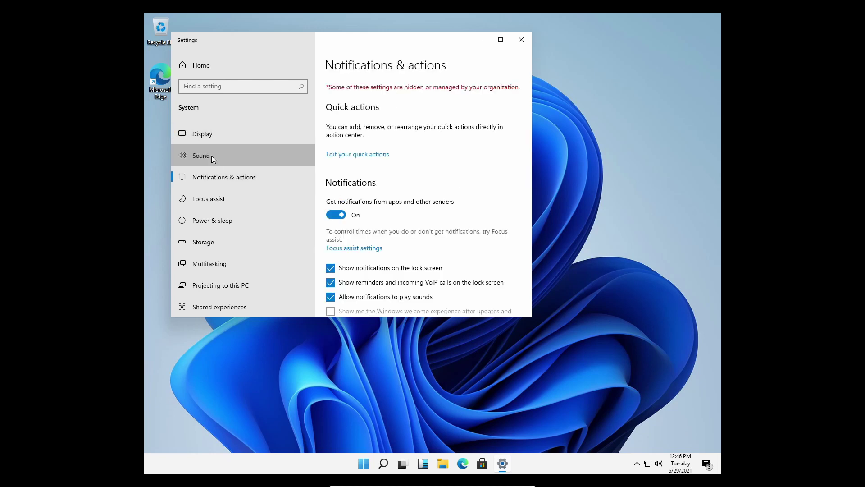
click(212, 155)
click(243, 199)
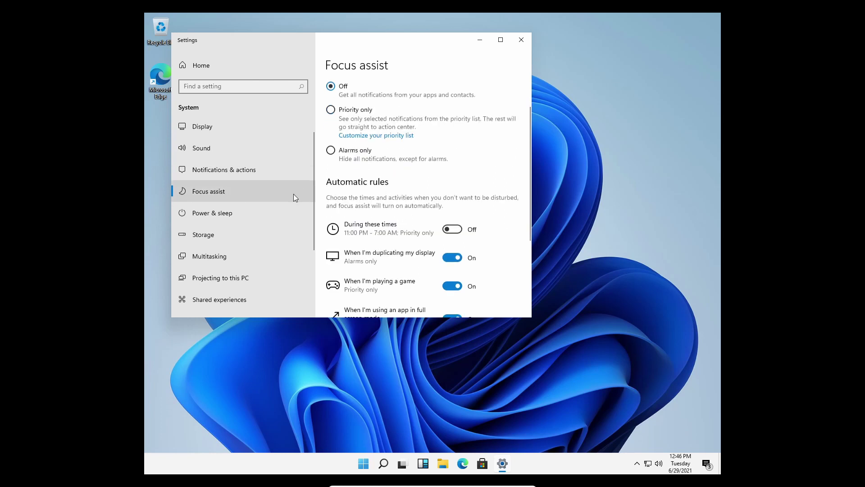
scroll(272, 207, down, 2)
scroll(269, 212, down, 2)
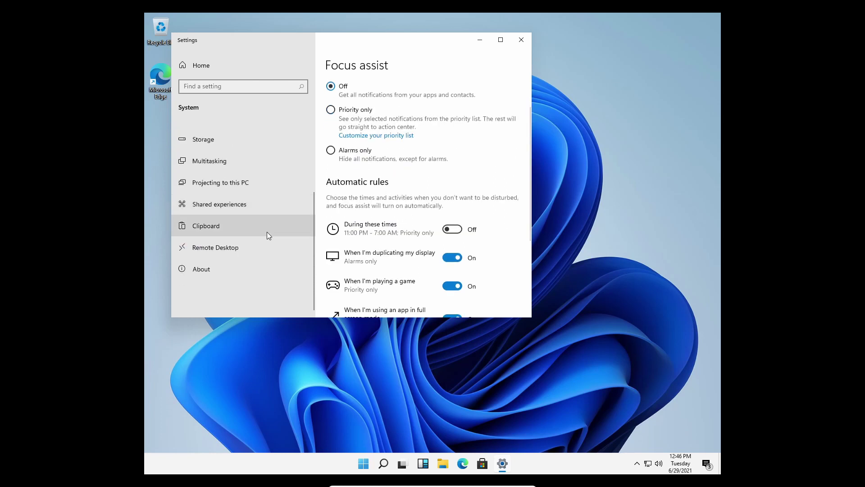
click(264, 244)
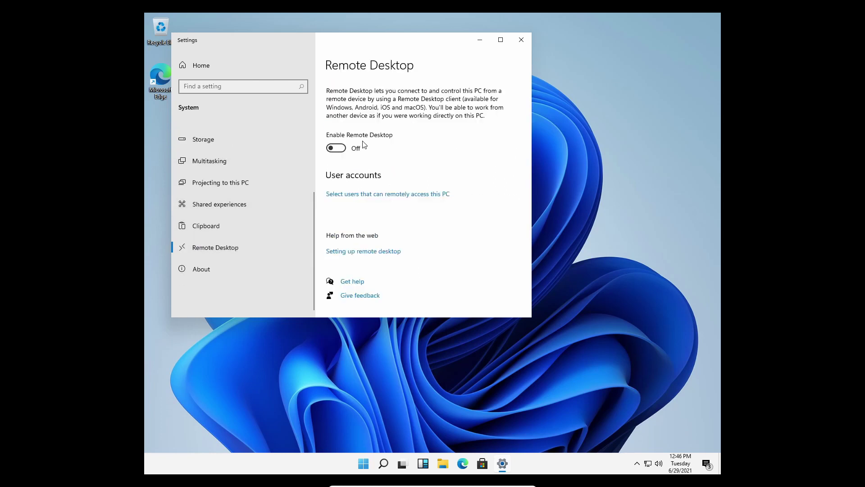
click(243, 234)
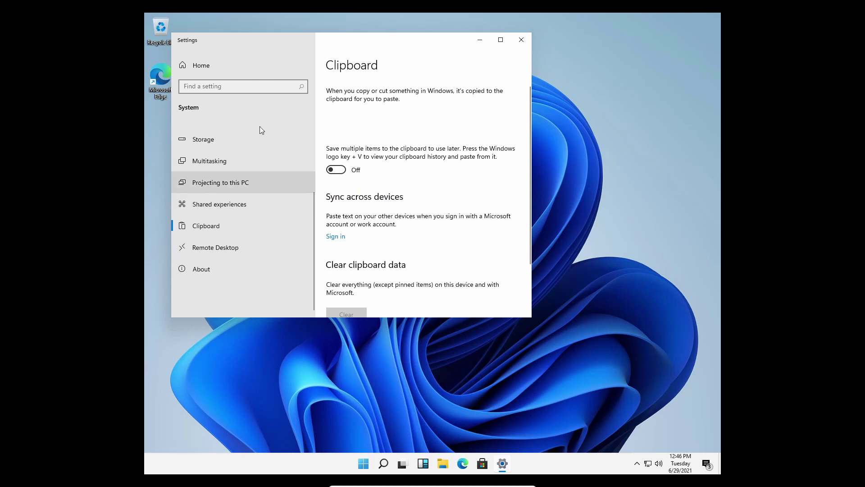
click(521, 40)
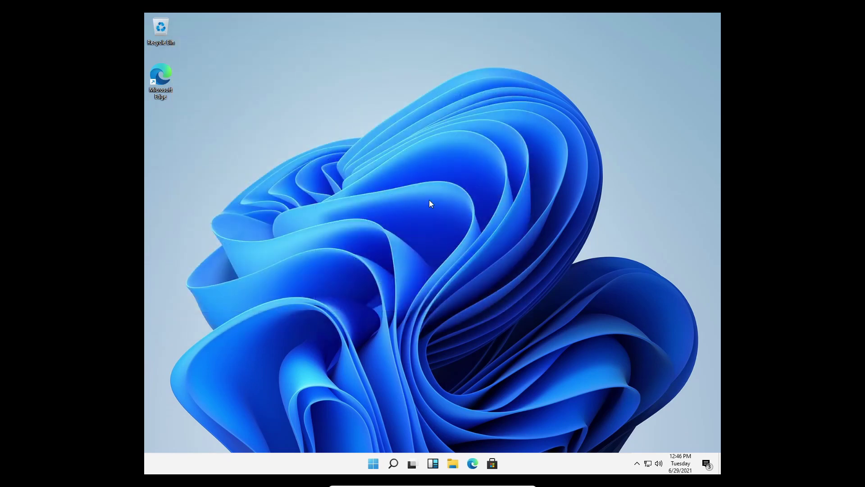
Examine Task View, the Windows Dashboard and both pages of the Start menu's pinned apps, and return to the desktop
click(411, 464)
click(412, 464)
click(411, 464)
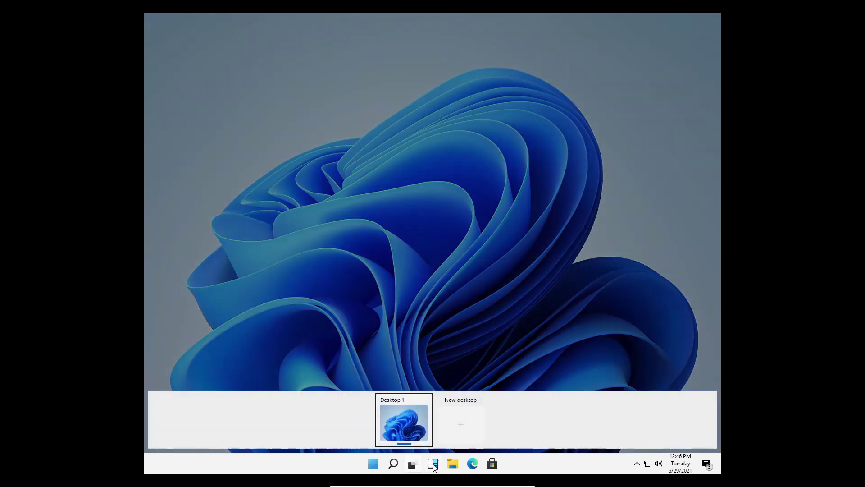
click(432, 464)
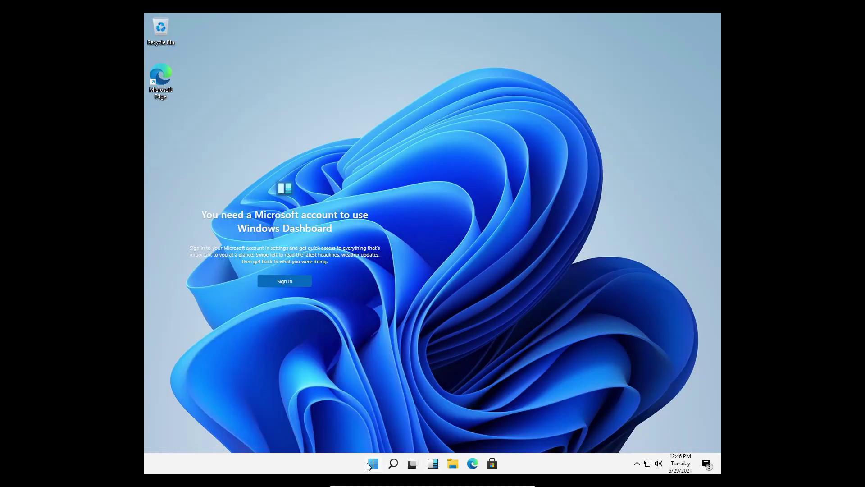
click(370, 464)
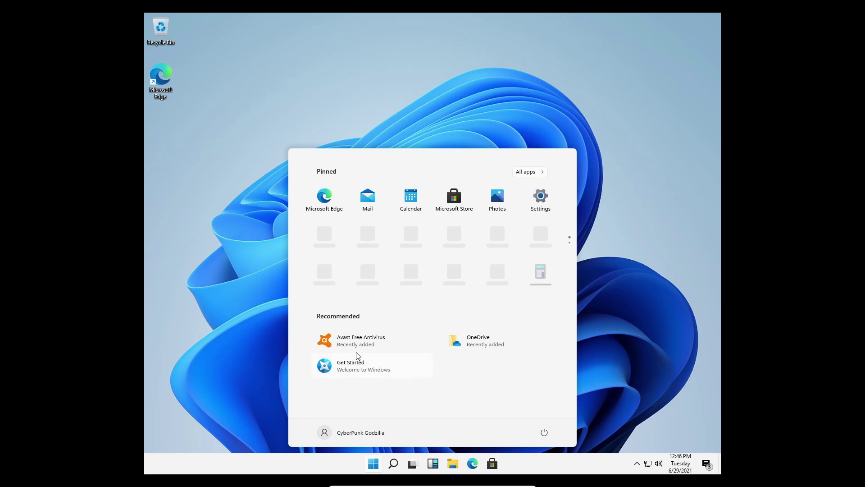
scroll(472, 212, down, 1)
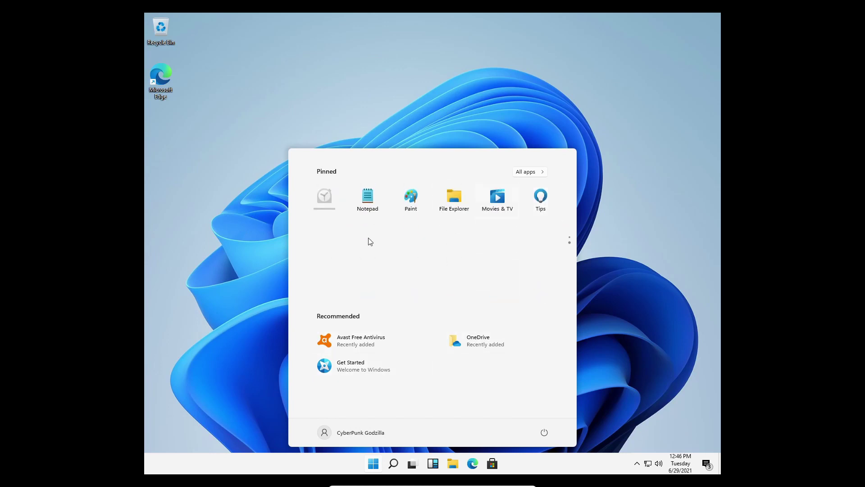
click(621, 235)
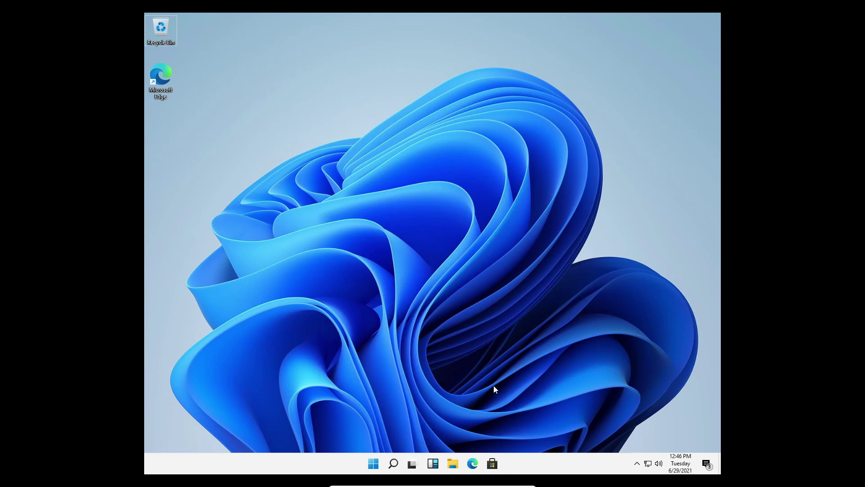
key(super)
click(608, 269)
key(super)
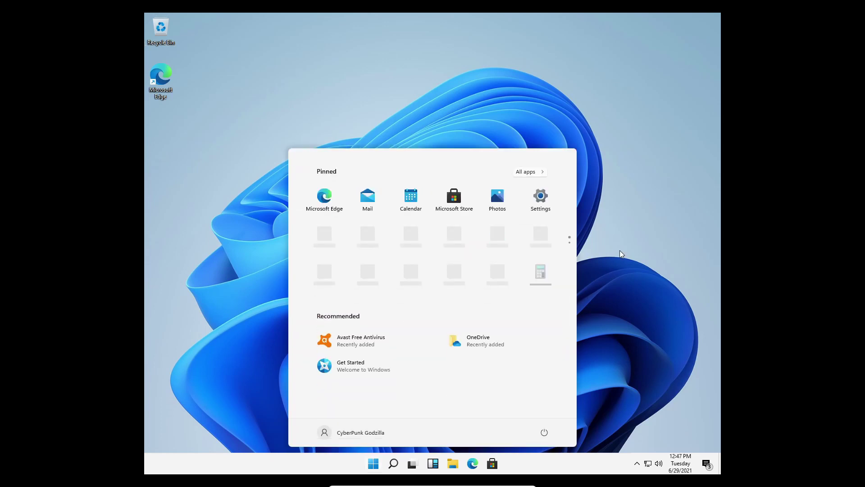
click(652, 126)
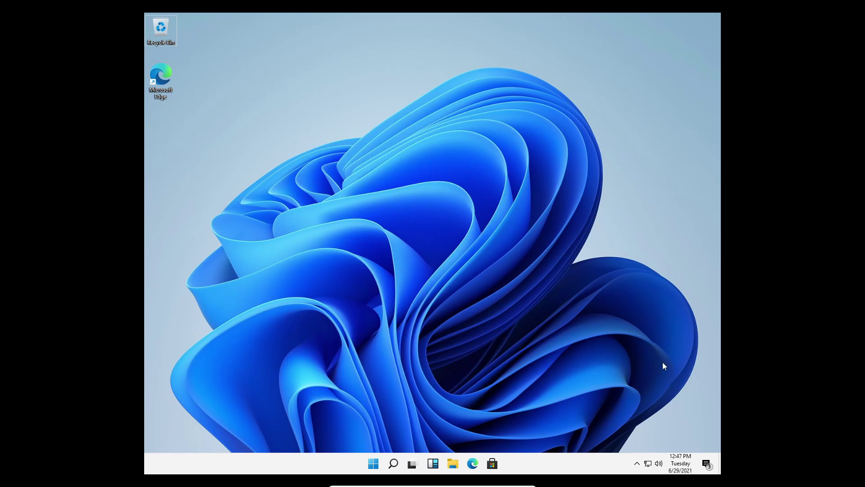
key(super)
key(super)
Take the virtual machine out of full-screen mode and check the device options available for it
mouse_move(557, 473)
click(519, 481)
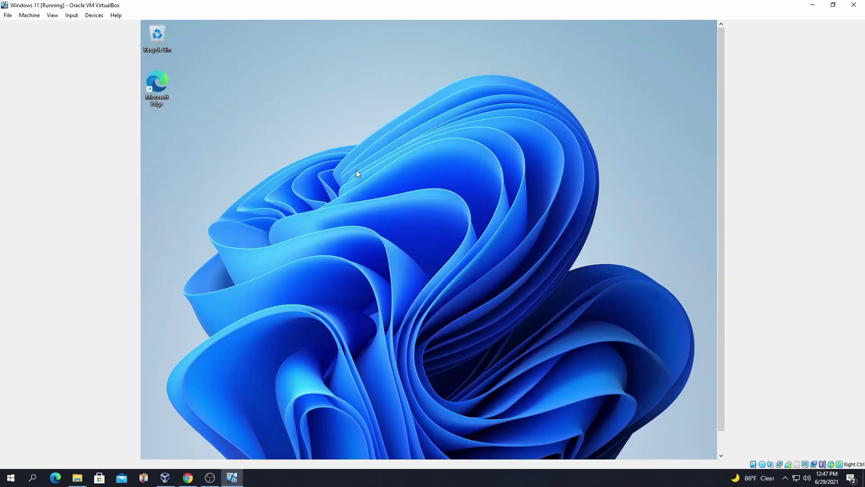
right_click(253, 116)
click(94, 15)
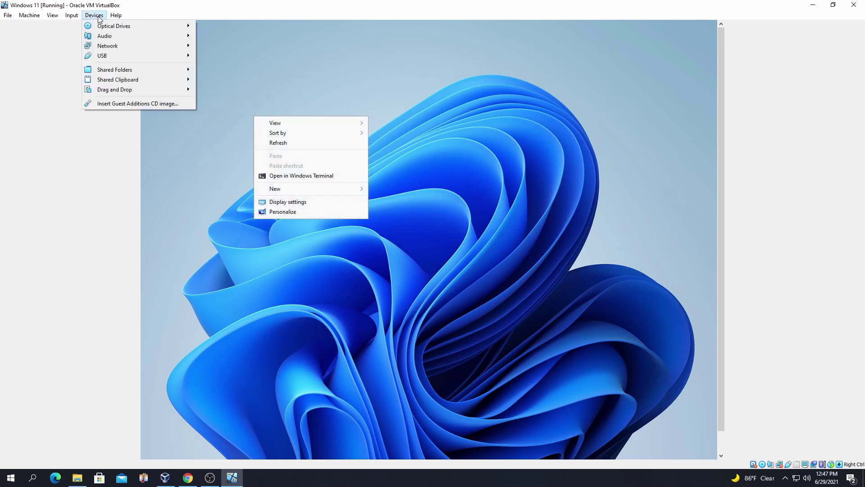
click(221, 103)
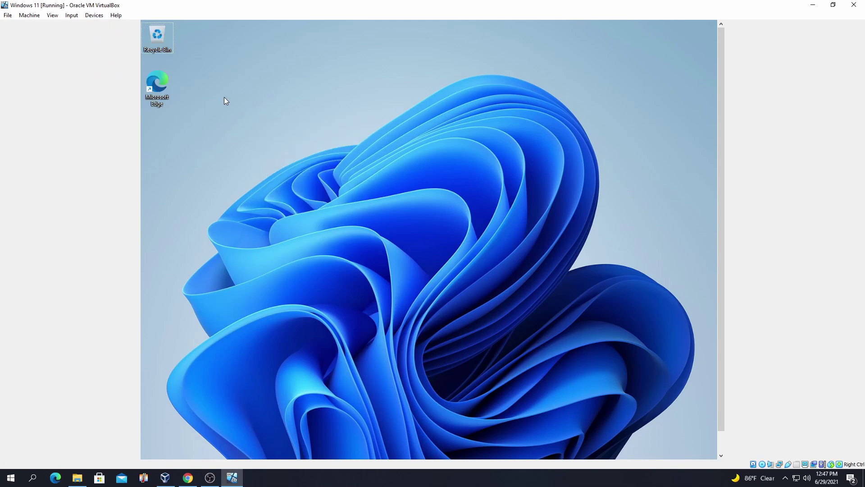
Set the Windows color mode to Dark in the personalization settings, look through the accent color options, and close Settings
right_click(252, 119)
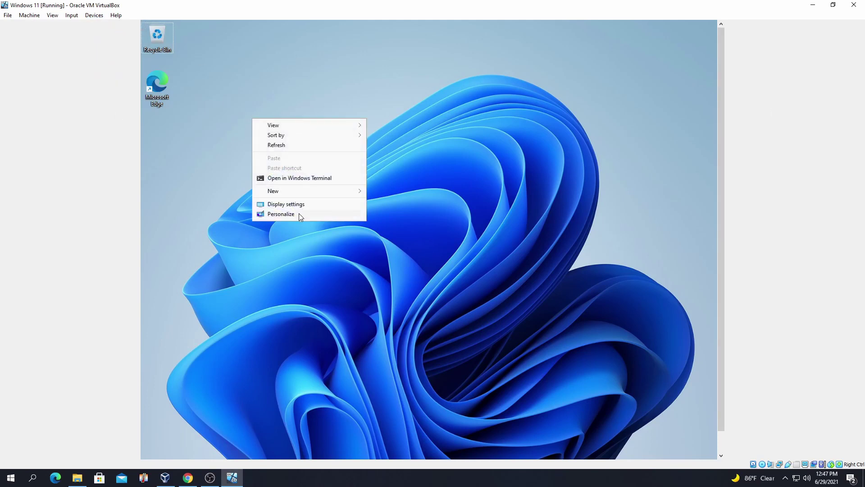
click(301, 213)
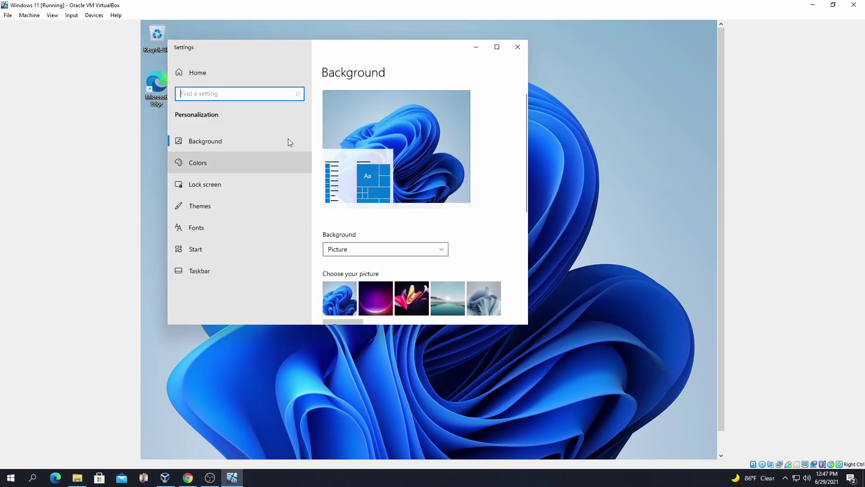
click(237, 171)
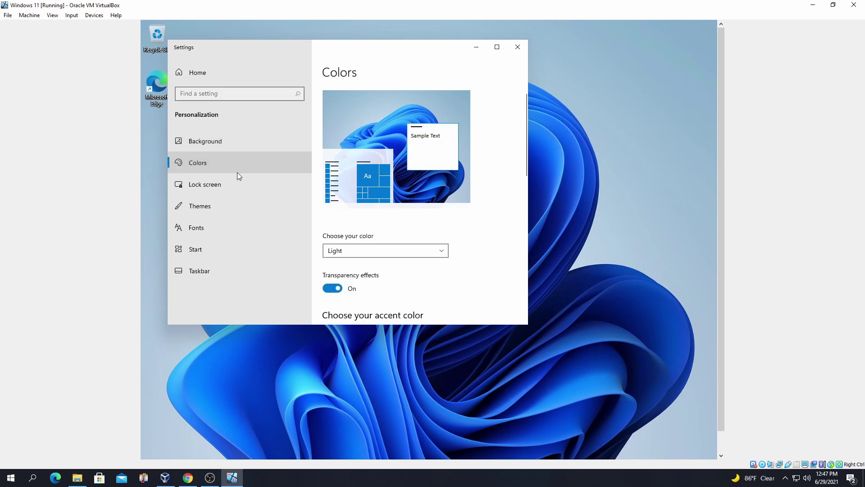
scroll(406, 173, down, 5)
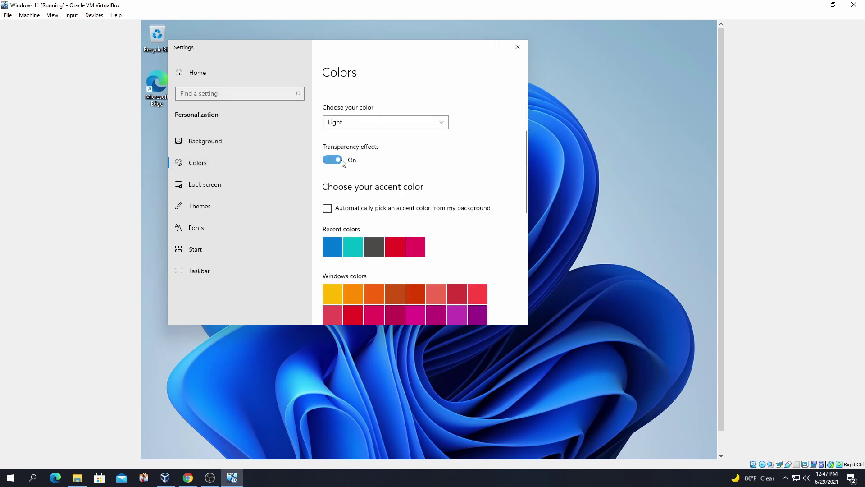
click(398, 128)
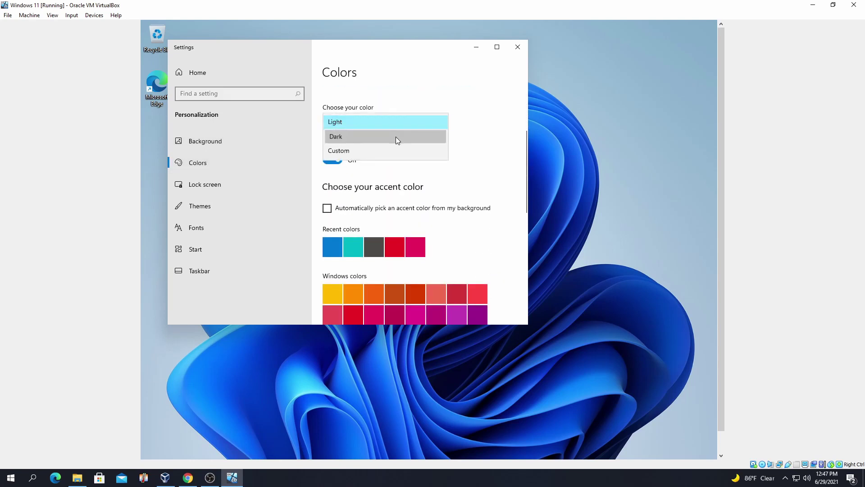
click(395, 137)
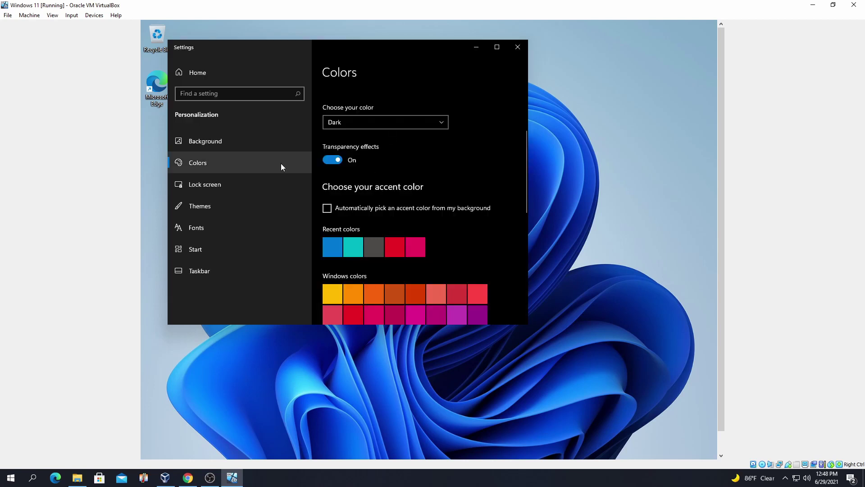
scroll(409, 184, down, 5)
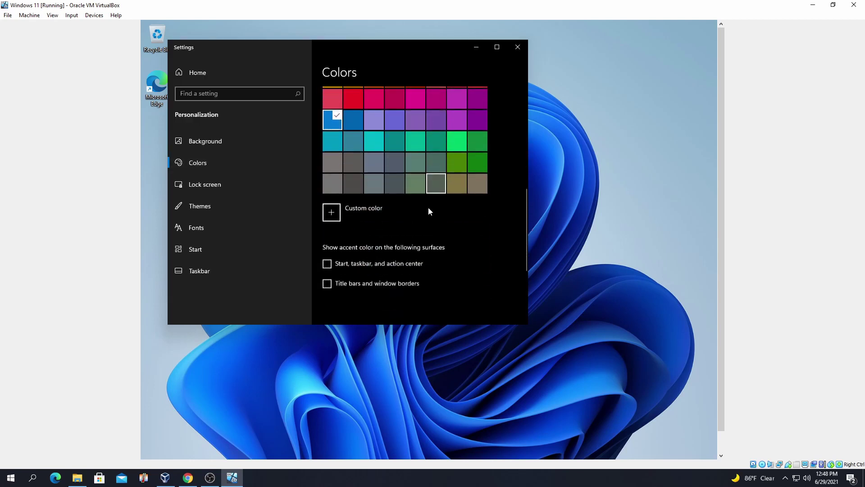
scroll(428, 211, down, 2)
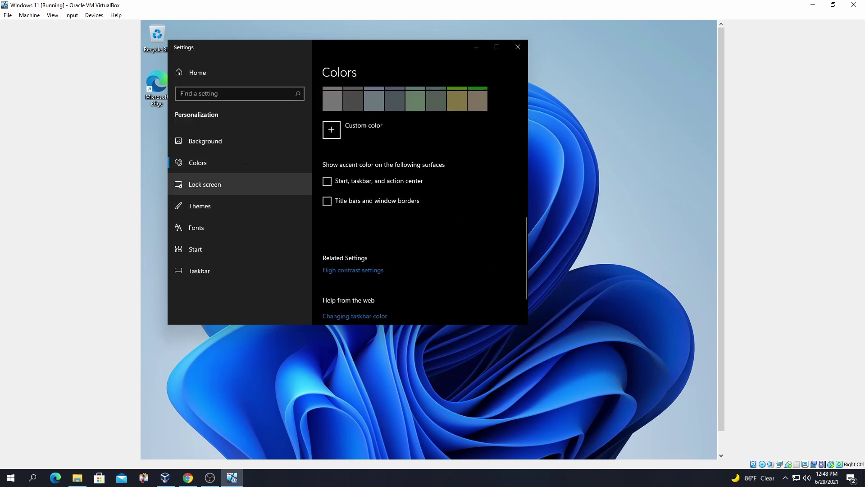
click(517, 49)
Refresh the Windows 11 desktop and open File Explorer
right_click(412, 395)
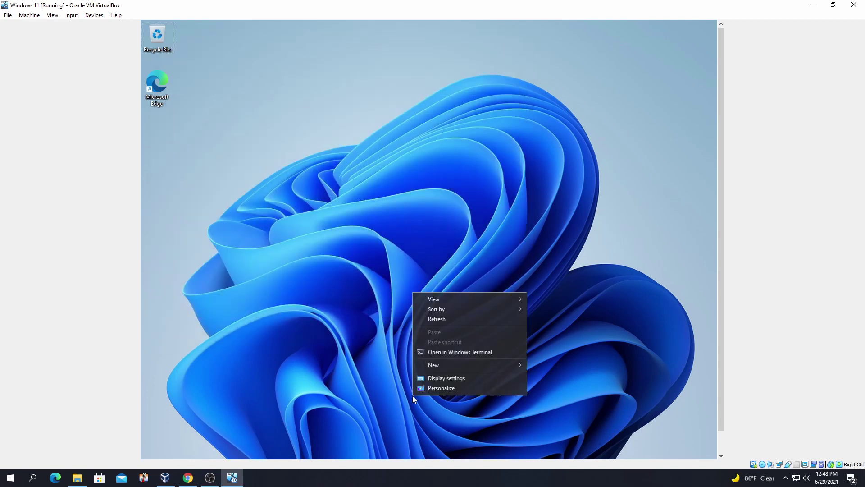
click(446, 317)
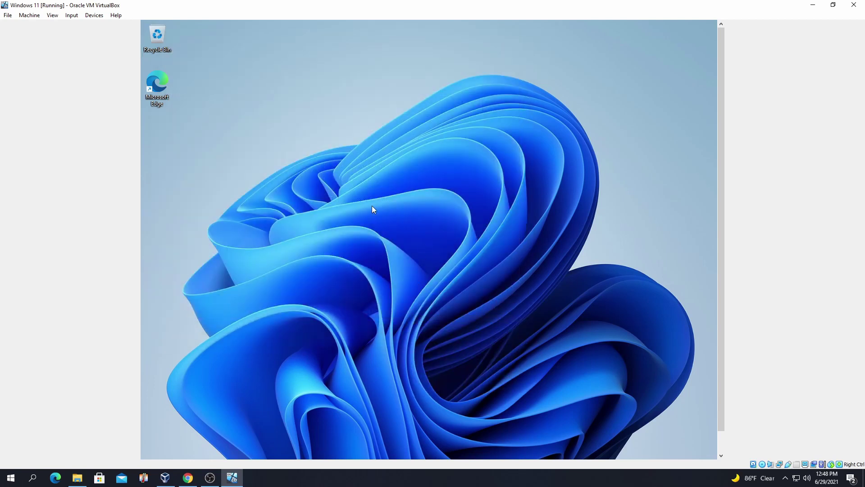
scroll(720, 115, down, 1)
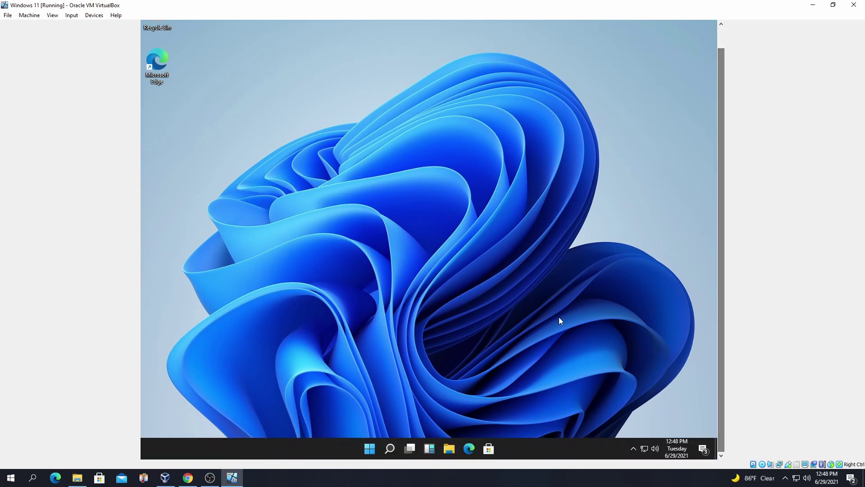
click(449, 448)
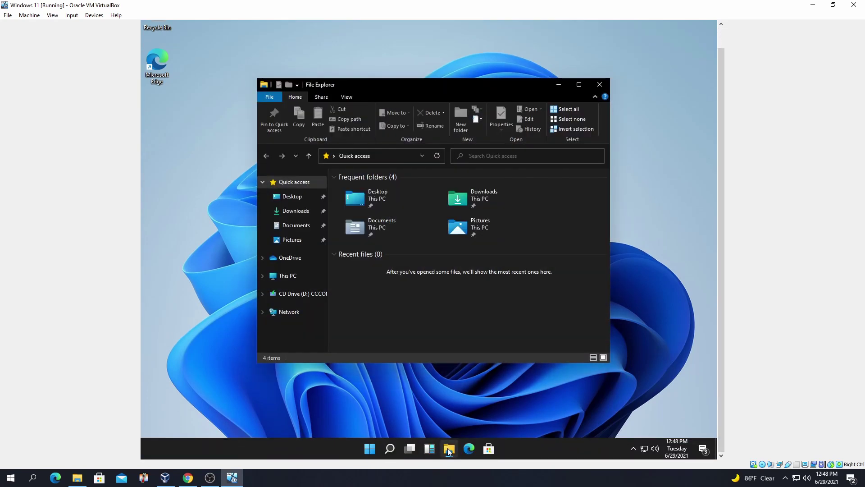
Collapse and re-expand File Explorer's ribbon, and snap its window to the top-left quarter of the guest desktop with the four-zone layout
click(595, 97)
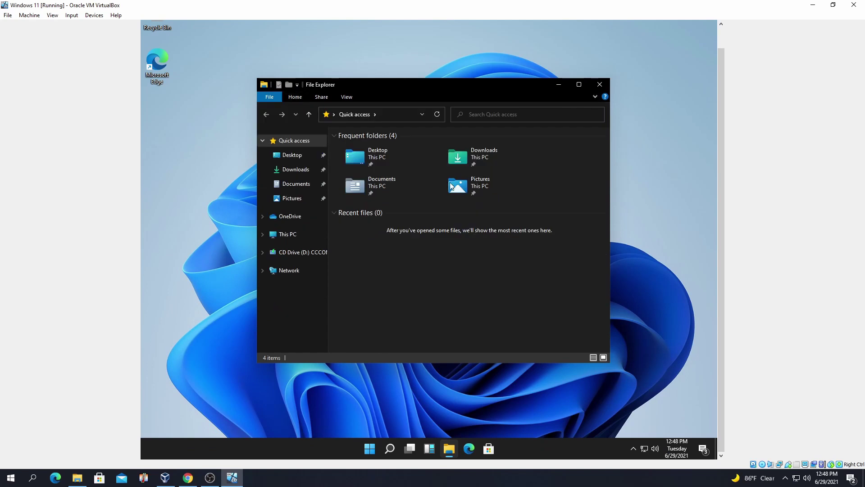
click(595, 96)
mouse_move(581, 86)
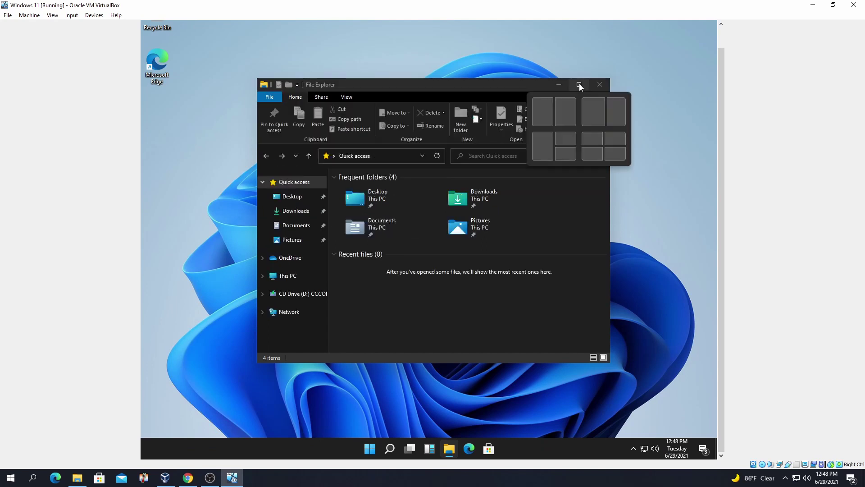
click(597, 140)
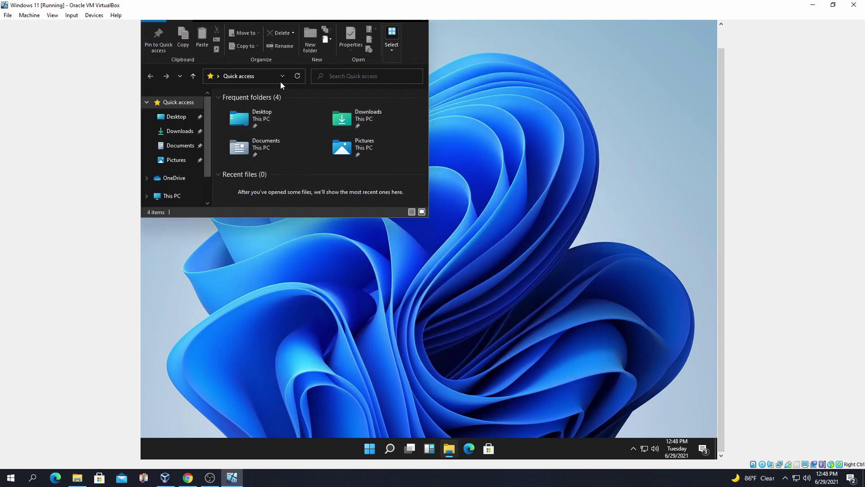
Show the Quick access folders in details view, display the Share commands, and move File Explorer back toward the middle of the desktop
click(411, 211)
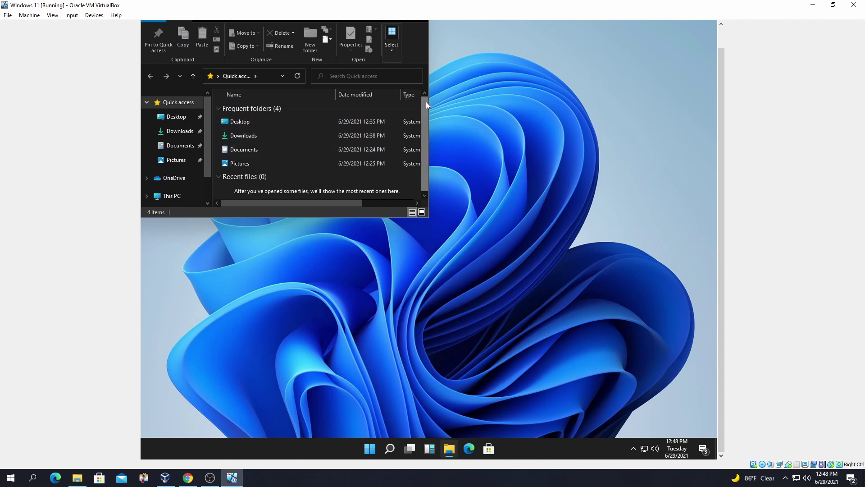
click(210, 20)
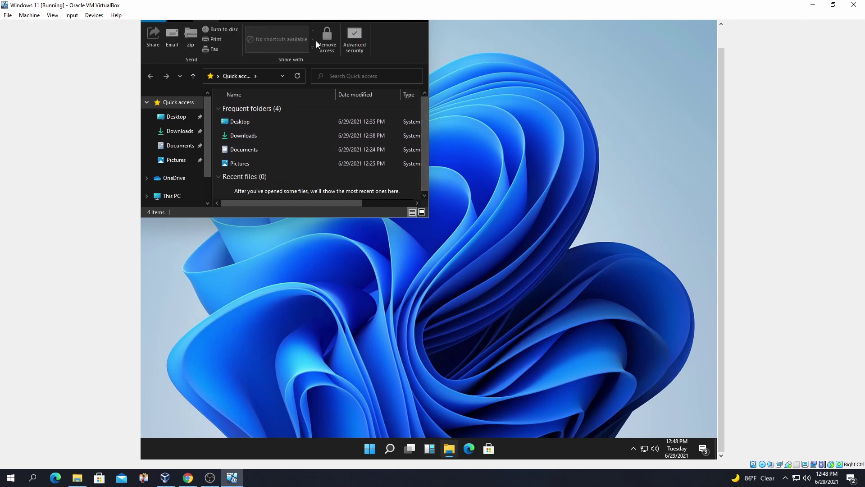
scroll(721, 67, up, 2)
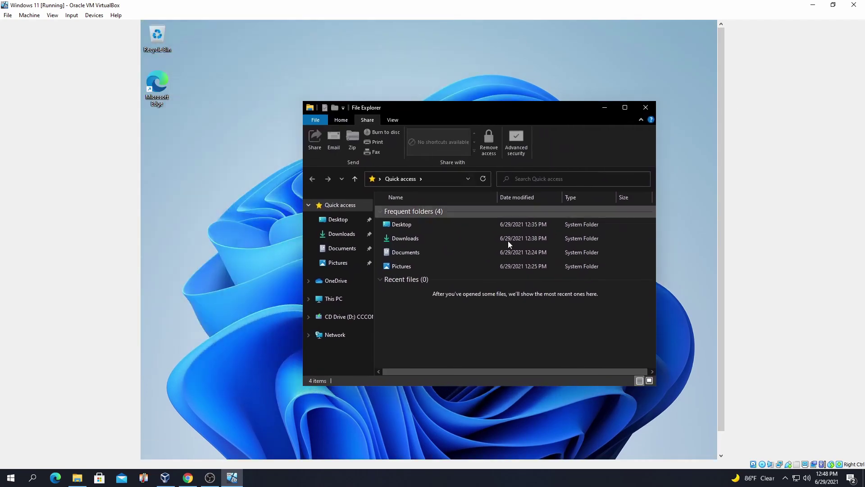
Minimize File Explorer's ribbon to its tab names and show the Quick access folders as large thumbnails
click(640, 119)
click(639, 120)
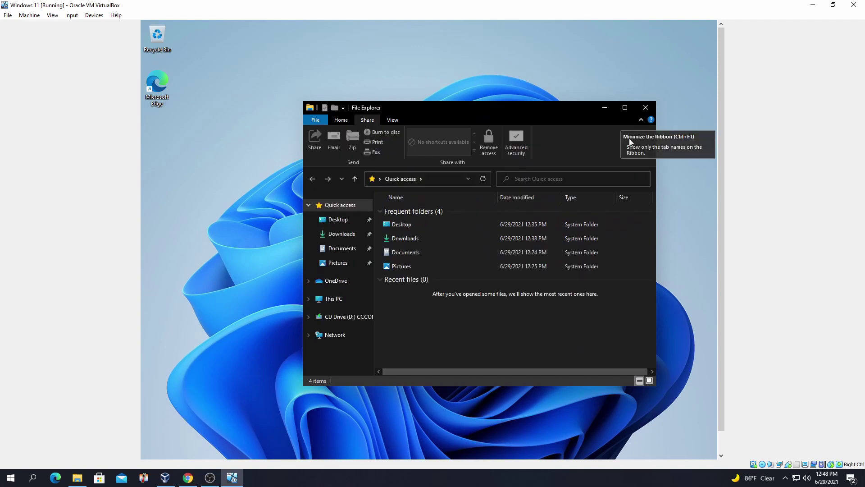
click(641, 120)
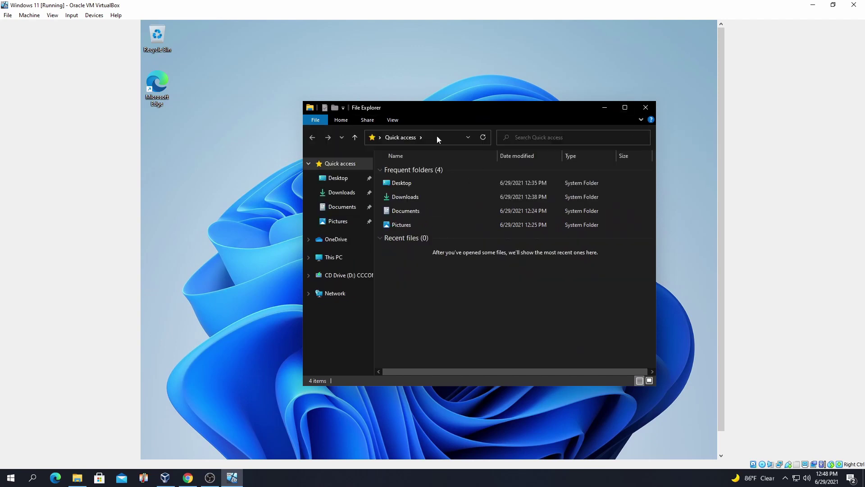
click(649, 380)
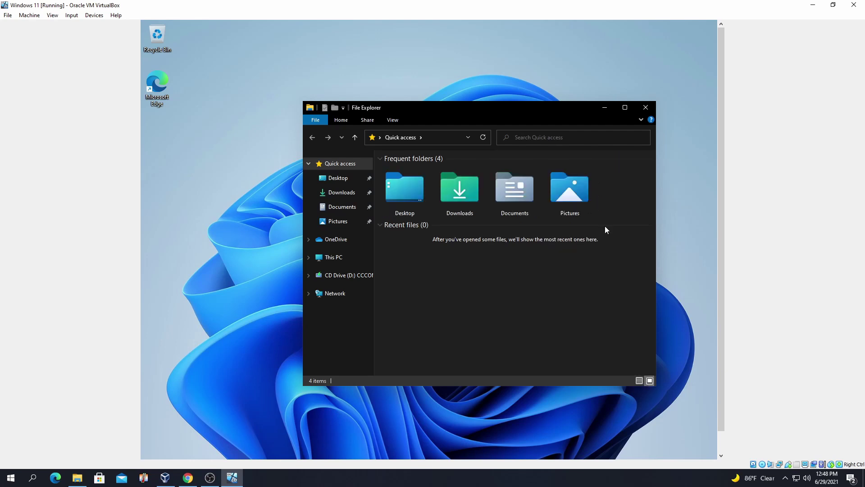
Open the OneDrive folder, dismiss the OneDrive setup without signing in, and maximize File Explorer
click(352, 238)
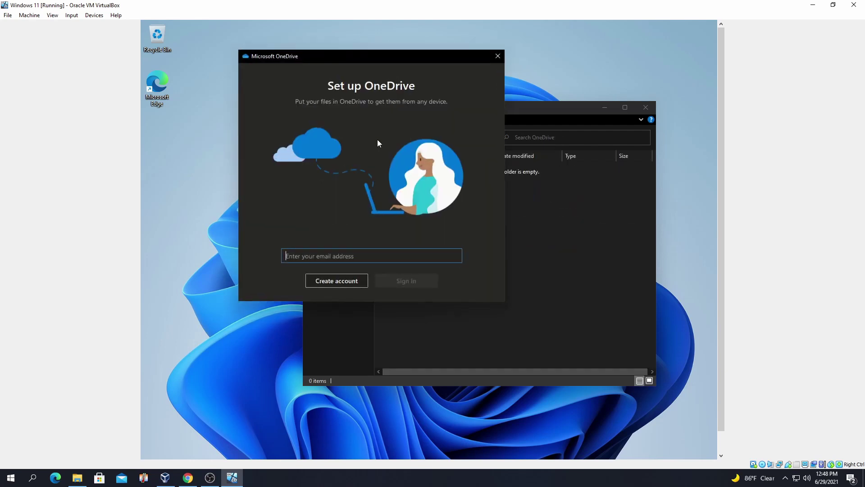
click(497, 56)
click(625, 107)
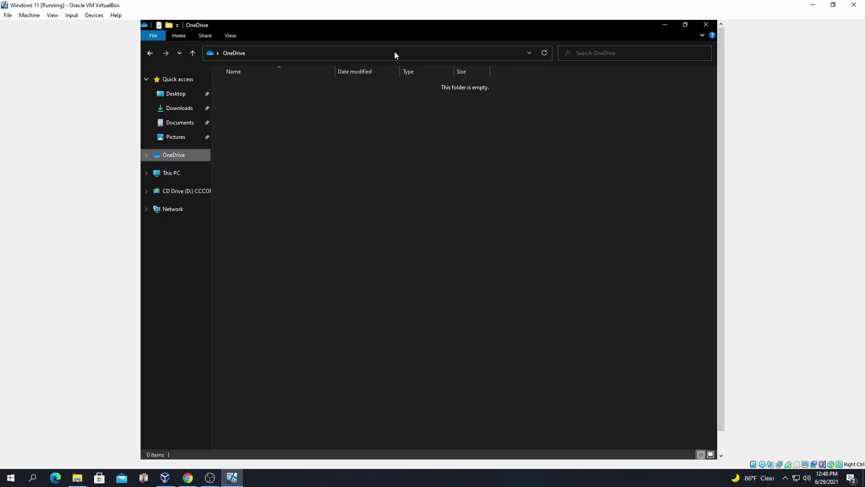
Browse Desktop, Quick access, Network, the CD drive and This PC in File Explorer, and bring up the window's snap layouts
click(176, 93)
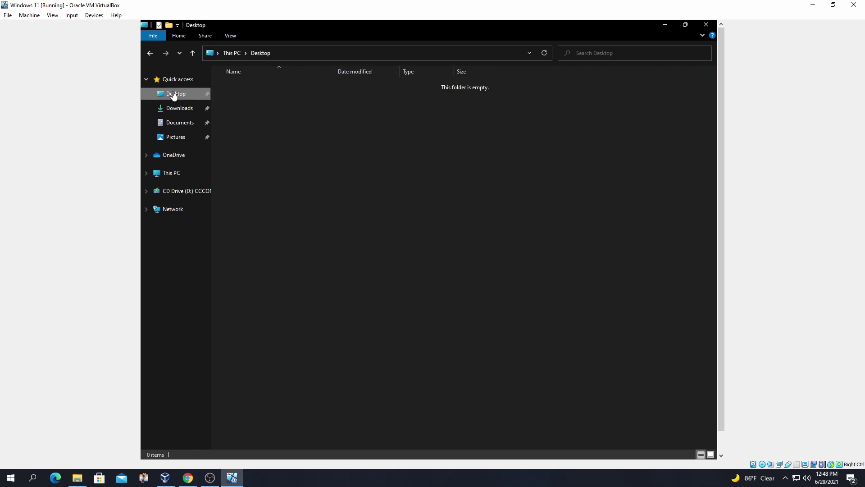
click(191, 80)
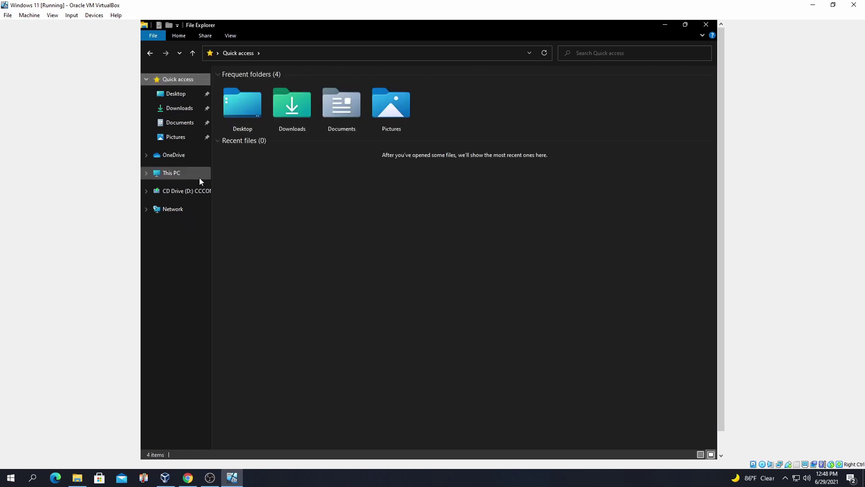
click(188, 209)
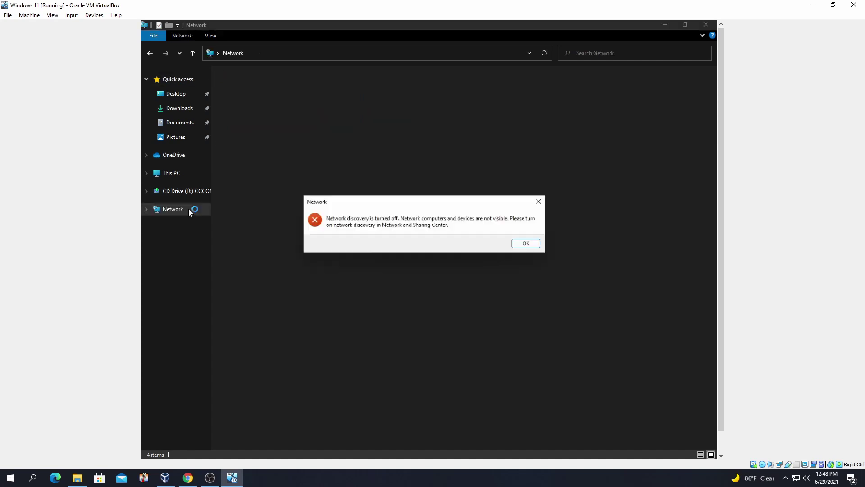
click(529, 245)
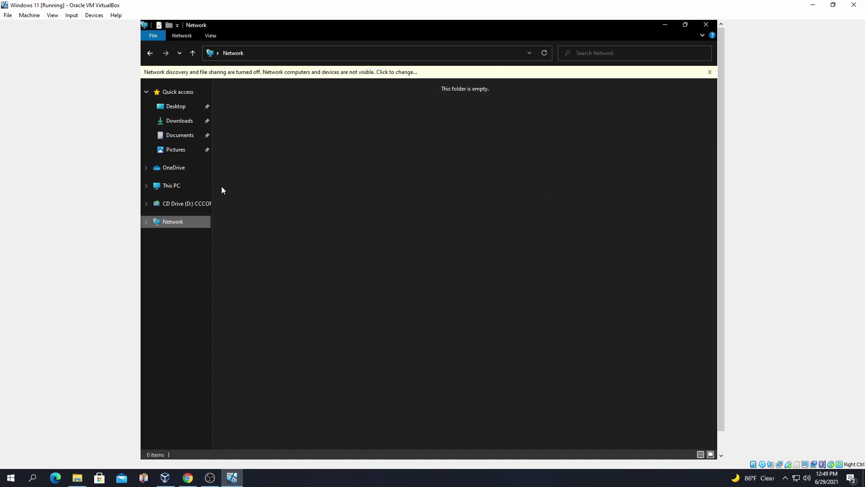
click(176, 203)
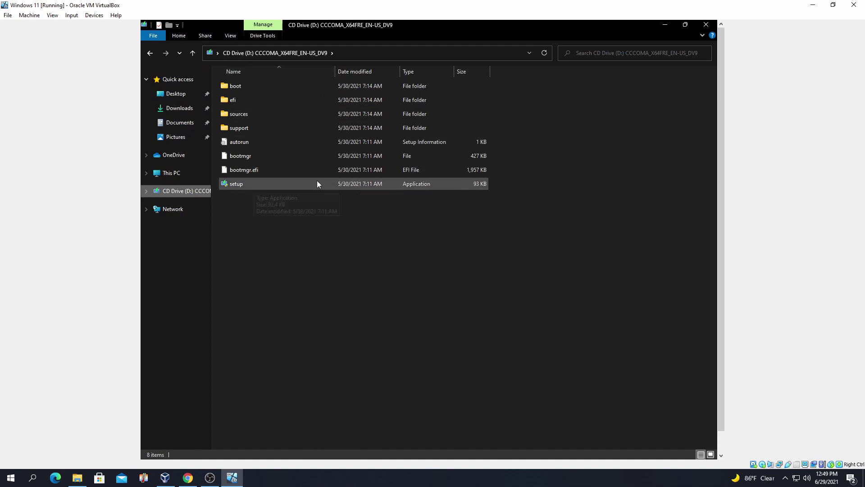
click(177, 179)
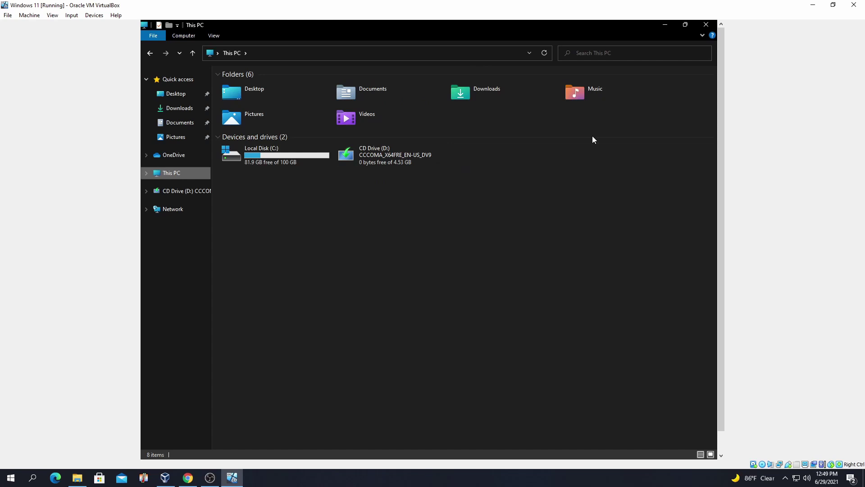
mouse_move(686, 26)
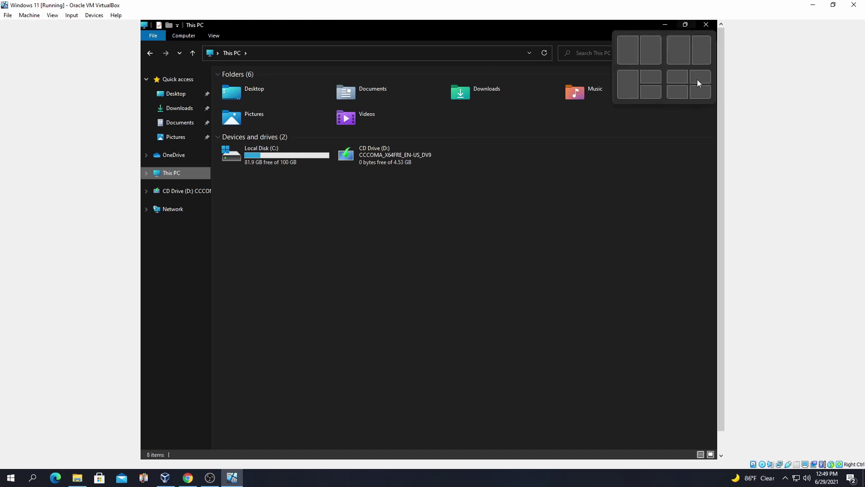
Snap File Explorer to half of the desktop using a snap layout, and move it back out as a floating window over the desktop
click(630, 47)
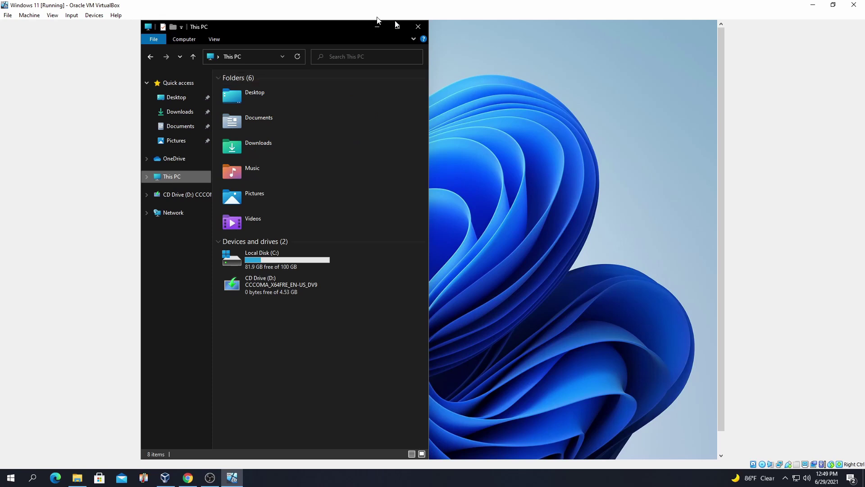
mouse_move(399, 32)
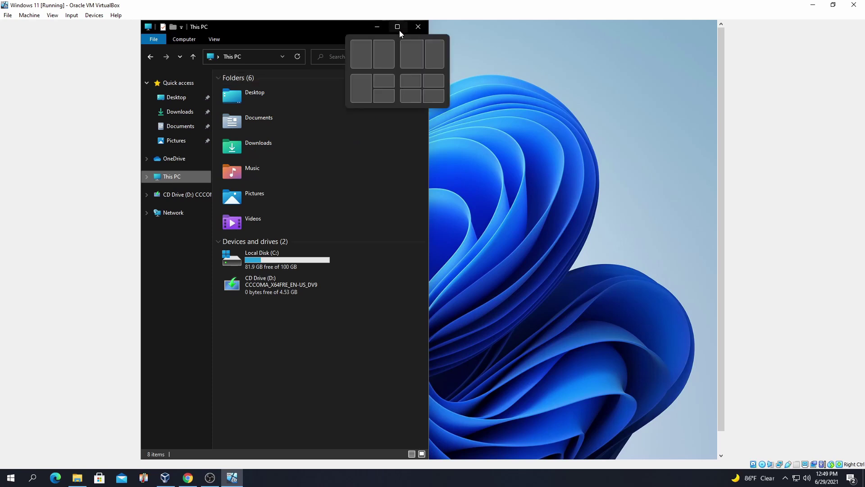
click(420, 44)
drag(365, 37, 562, 114)
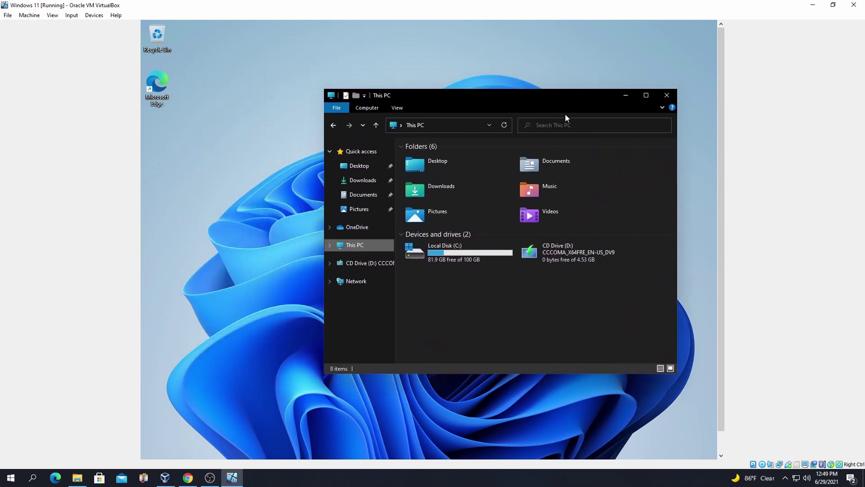
Switch This PC between details view and large thumbnails, ending on large thumbnails, and expand and collapse the ribbon
click(662, 370)
click(671, 369)
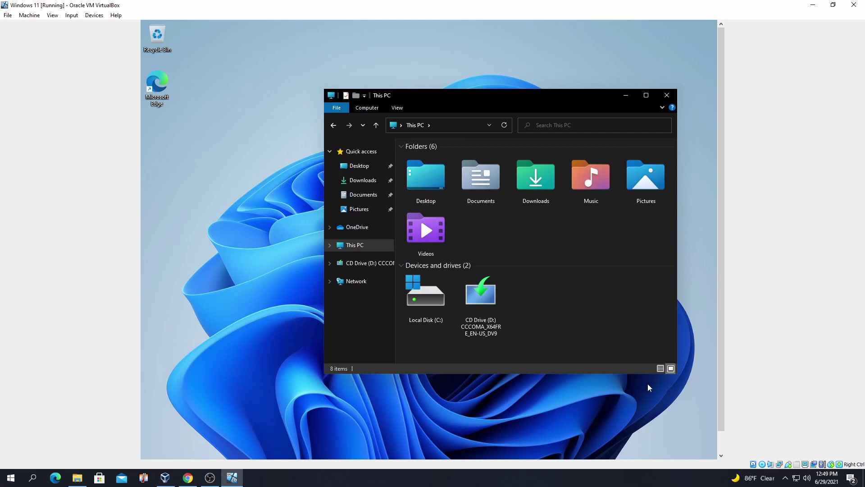
click(660, 369)
click(671, 369)
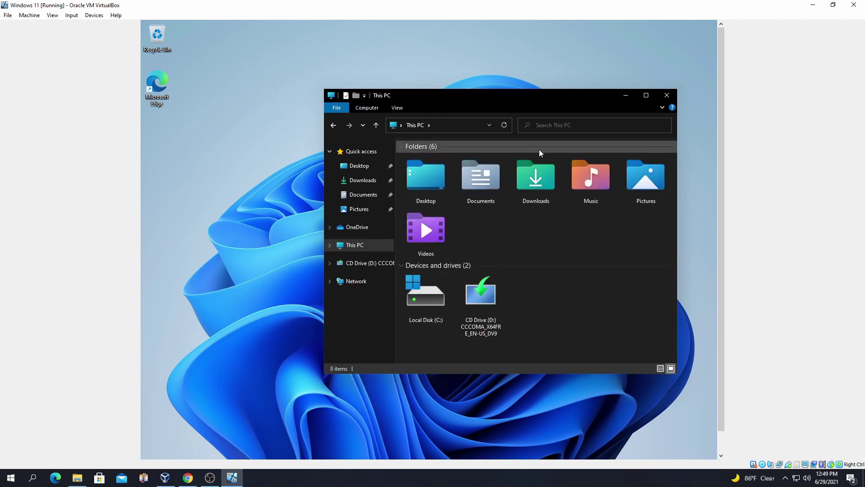
click(661, 107)
click(661, 108)
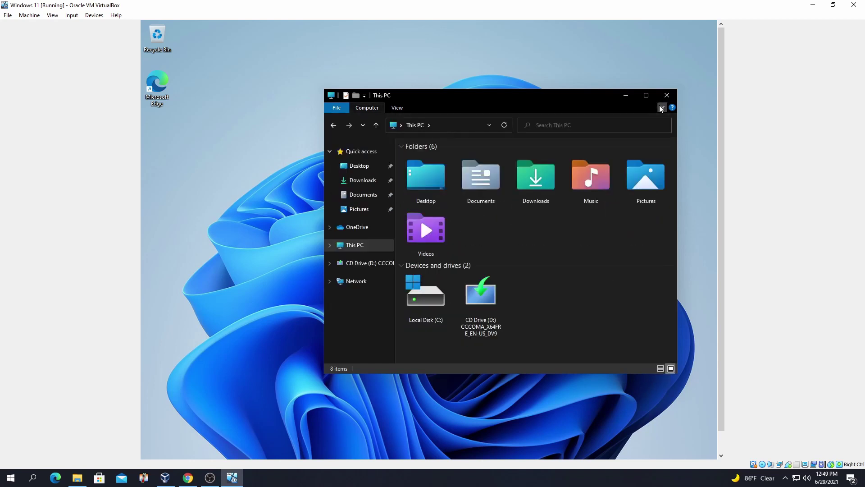
Open the Desktop folder from This PC, and close File Explorer
click(445, 185)
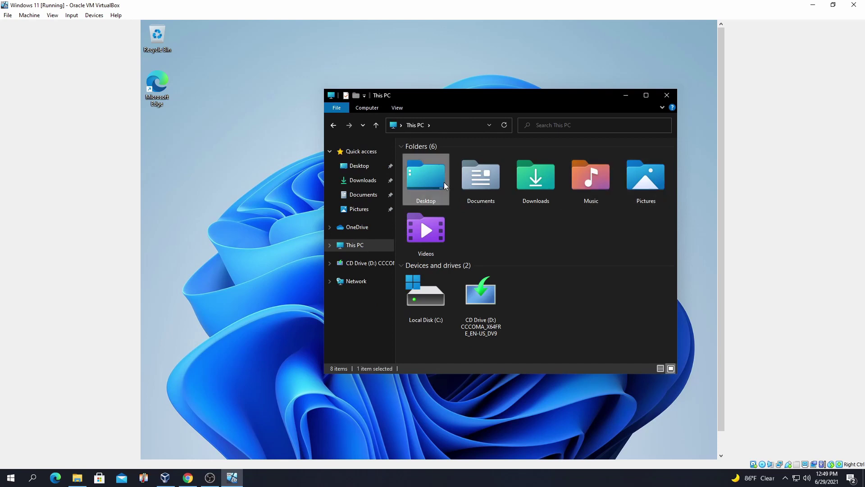
double_click(444, 185)
click(667, 95)
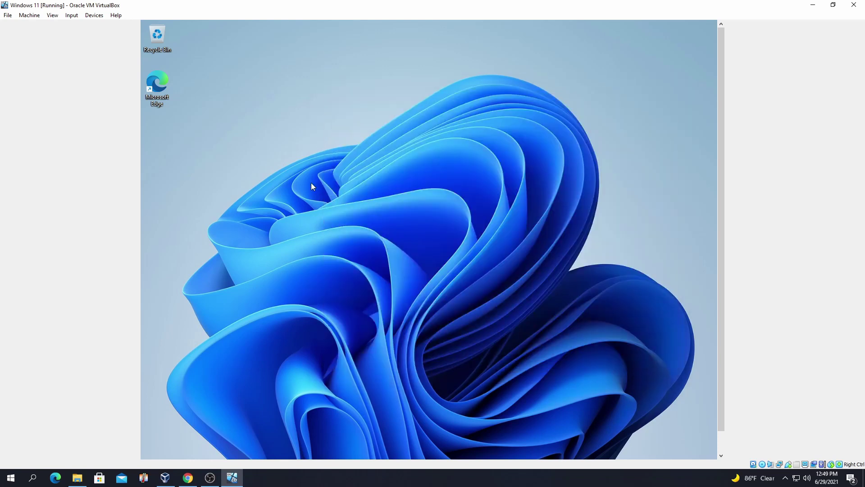
right_click(311, 183)
click(356, 208)
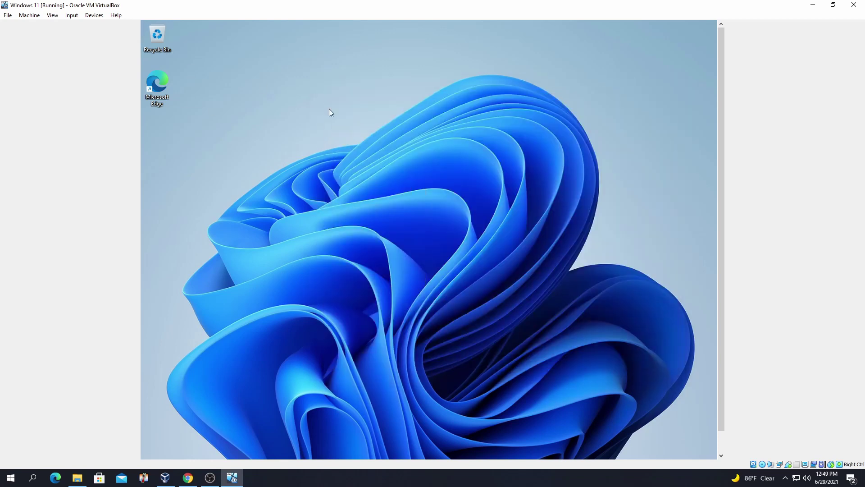